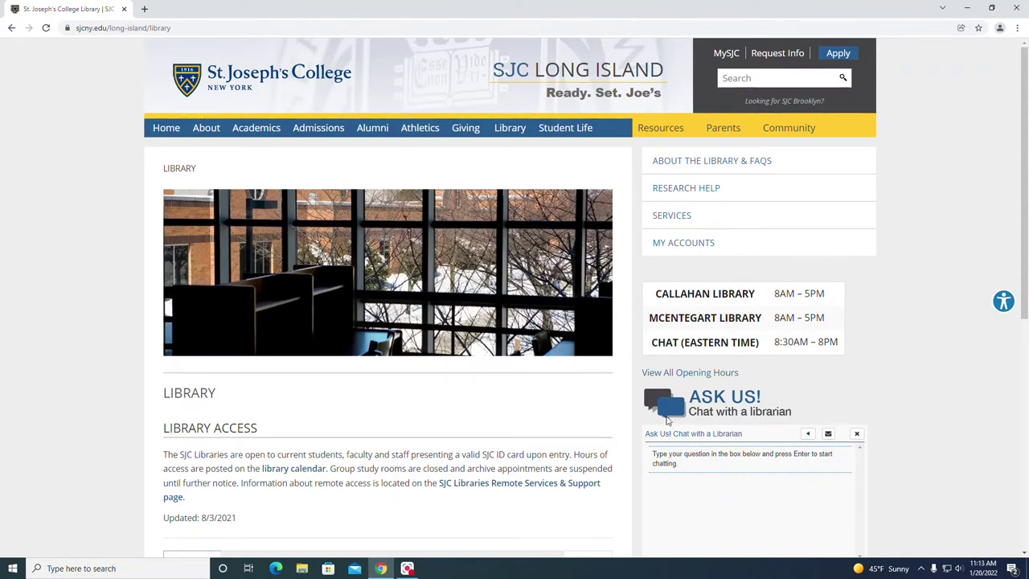
Step: Open the Callahan List of Databases from the library page's Databases section
scroll(470, 391, down, 3)
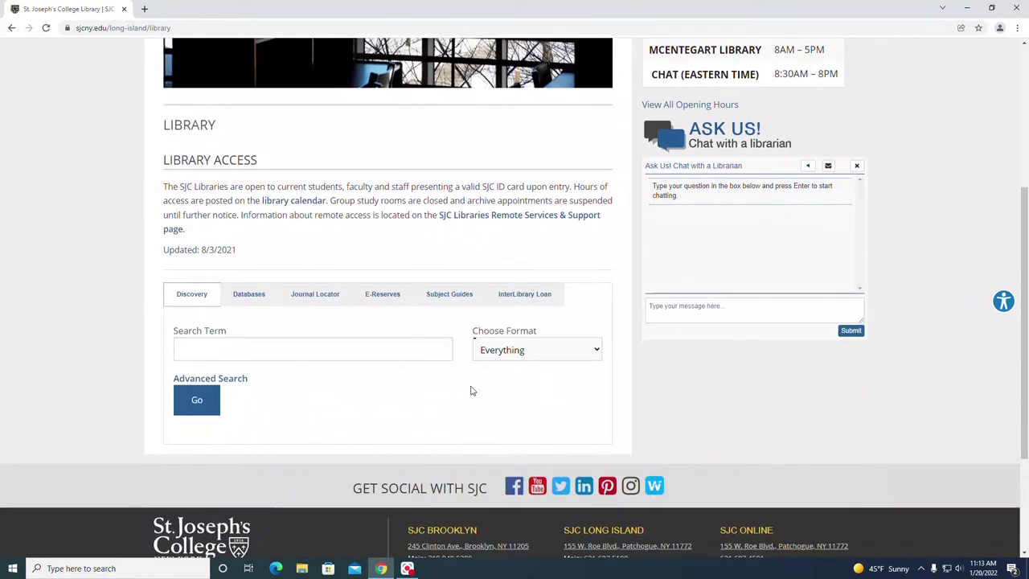
scroll(471, 391, down, 1)
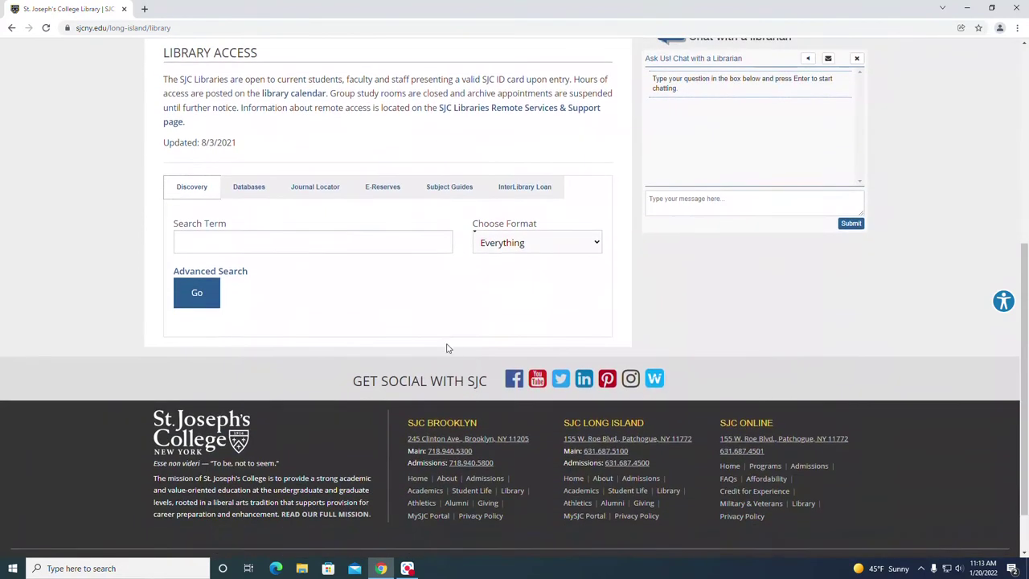
click(251, 189)
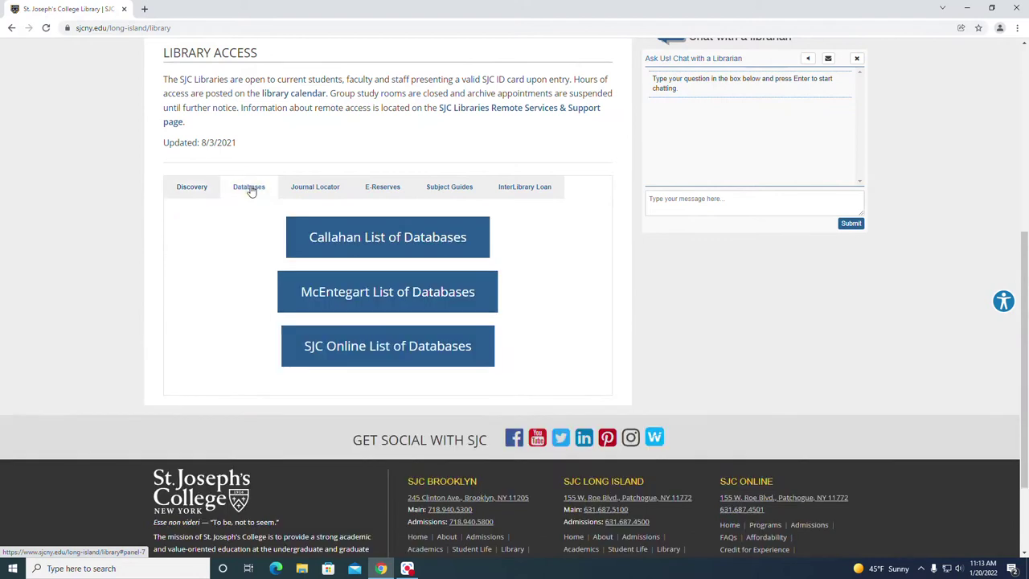
click(403, 239)
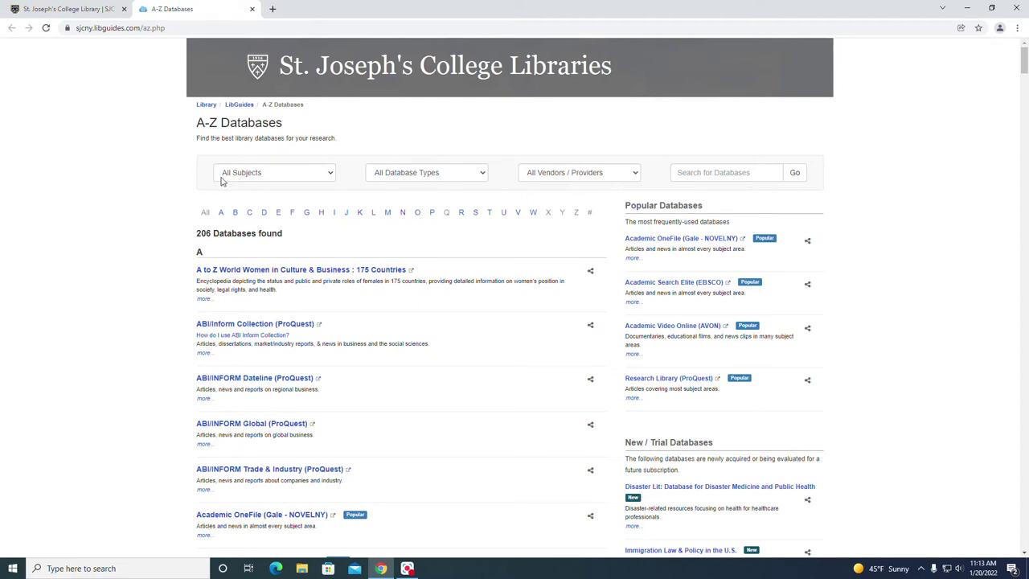
Step: Filter the A-Z database list by the Biology subject and look through the matching databases and guides
click(330, 176)
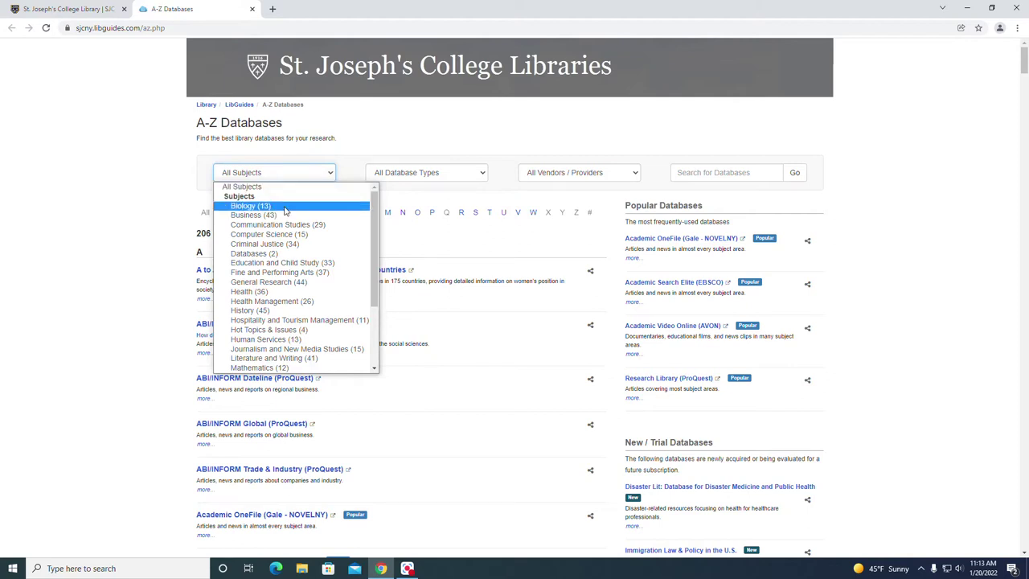
click(285, 211)
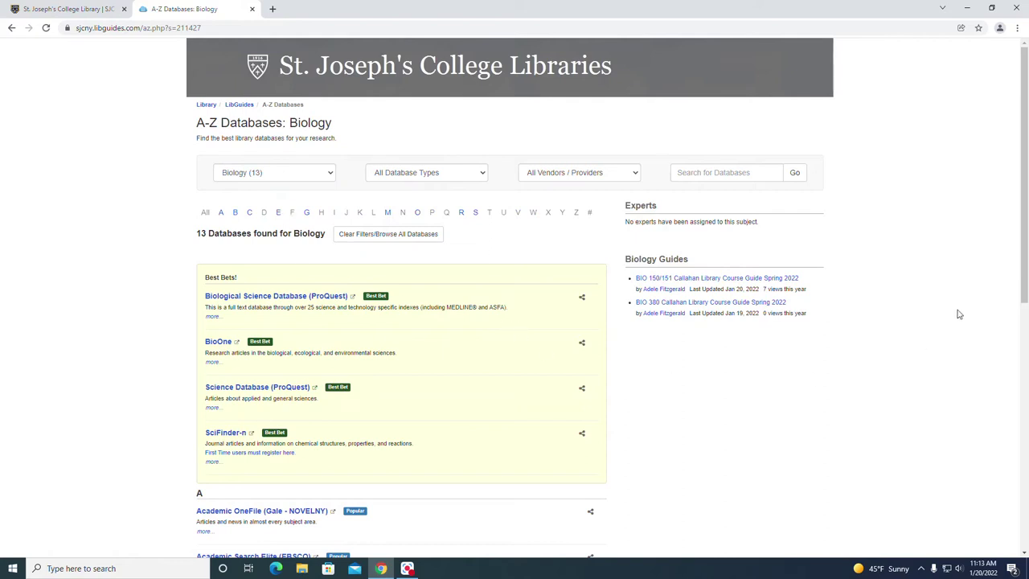
scroll(958, 313, down, 2)
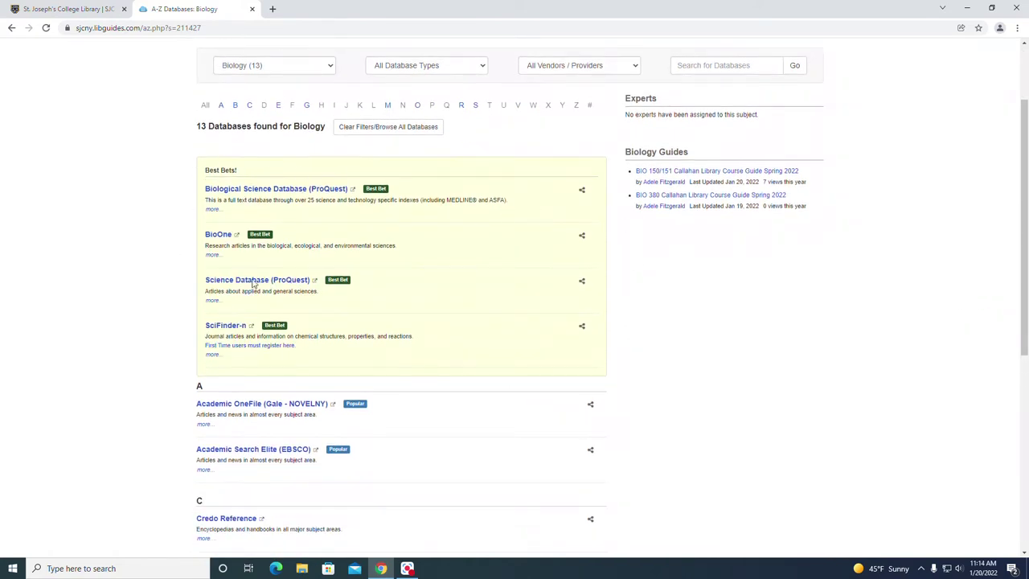
scroll(897, 304, down, 7)
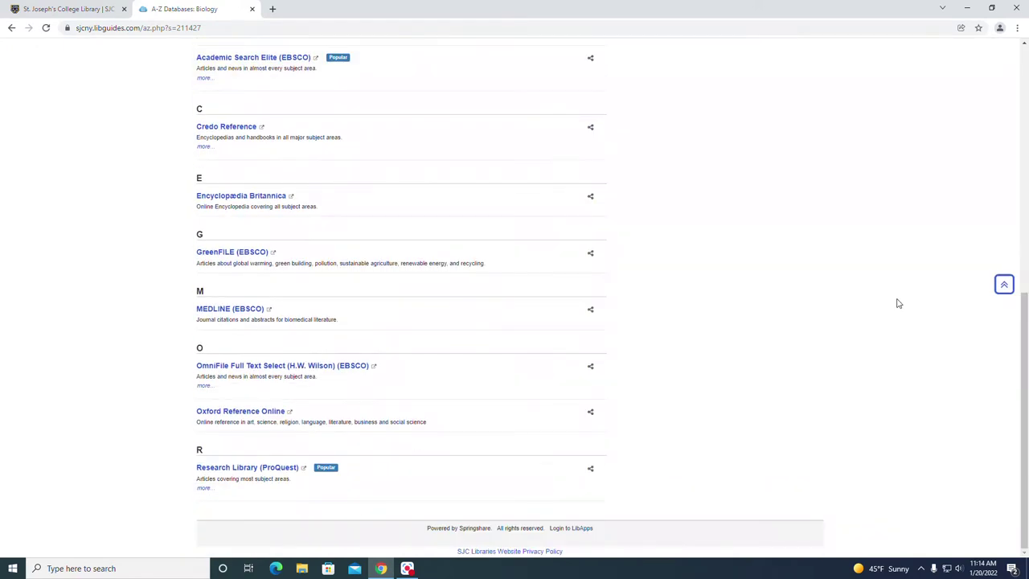
scroll(899, 303, up, 9)
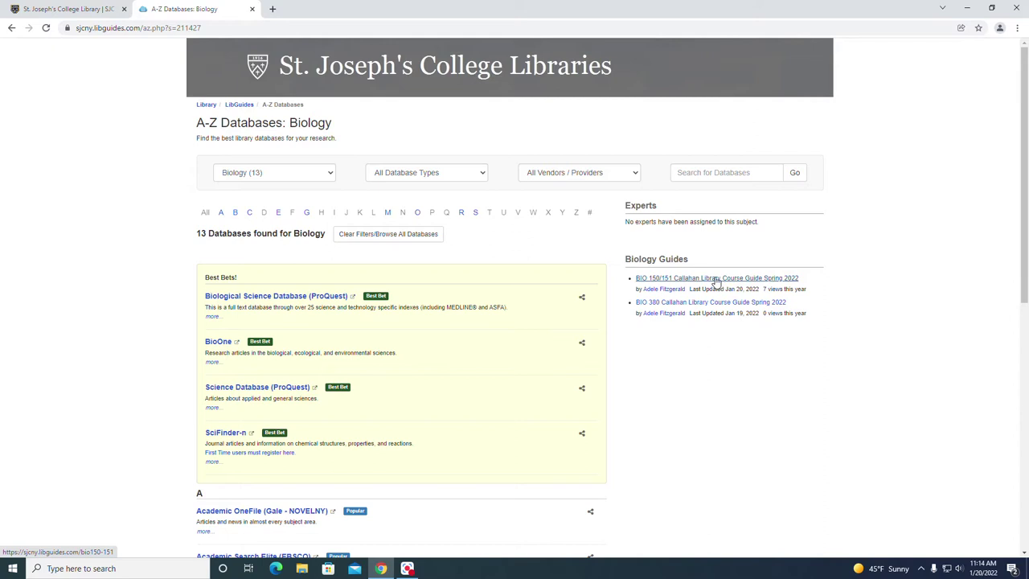
Step: Open the BIO 150/151 Callahan Library Course Guide Spring 2022 at its Articles/Databases page
click(715, 279)
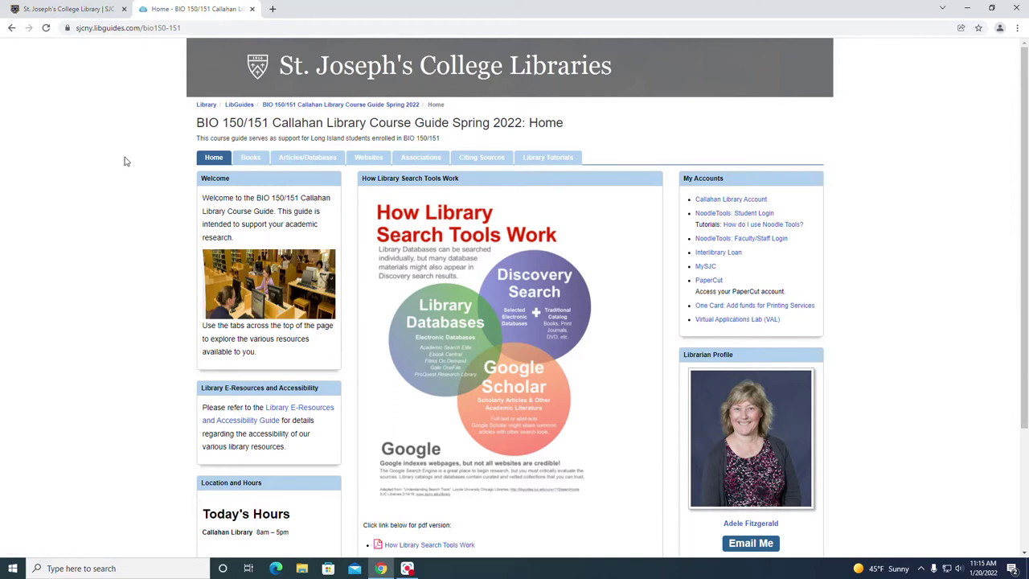
click(317, 160)
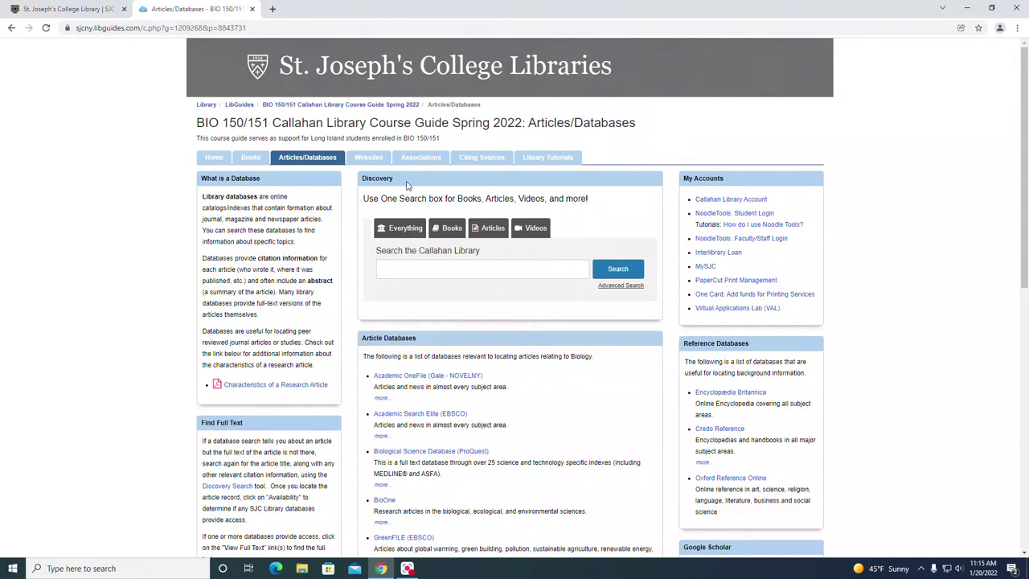
Step: Examine the guide page's Discovery, Article Databases, Reference Databases, What is a Database, Journal Locator and My Accounts sections
drag(393, 177, 358, 179)
click(906, 259)
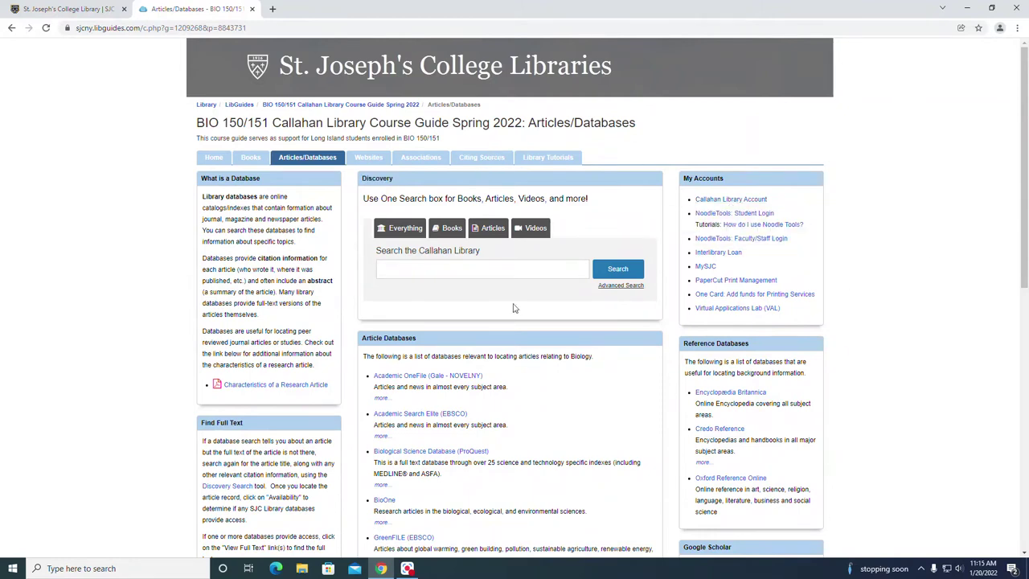
scroll(522, 314, down, 2)
scroll(521, 315, down, 2)
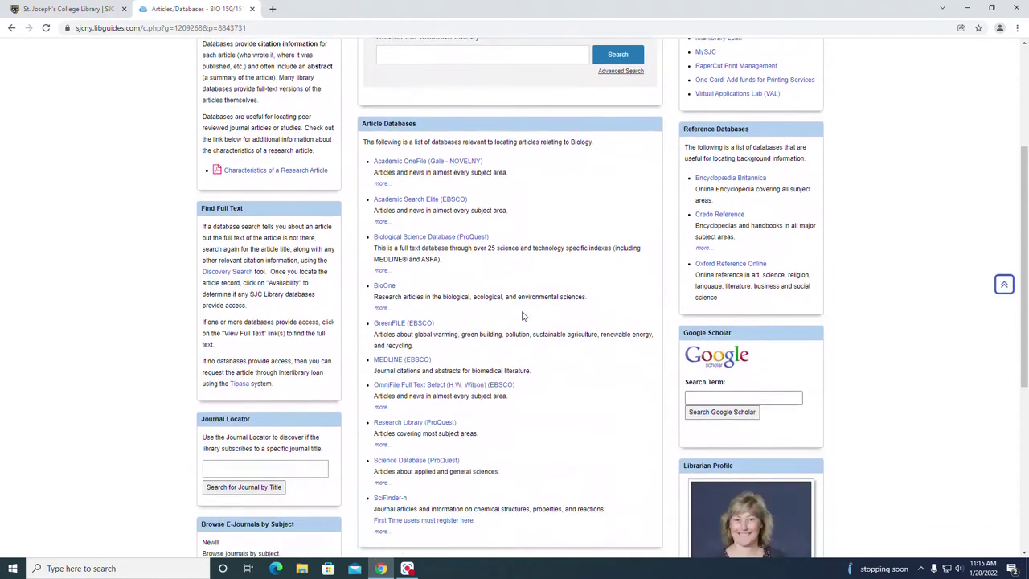
drag(418, 127, 351, 125)
drag(761, 132, 685, 132)
click(633, 127)
scroll(571, 161, up, 2)
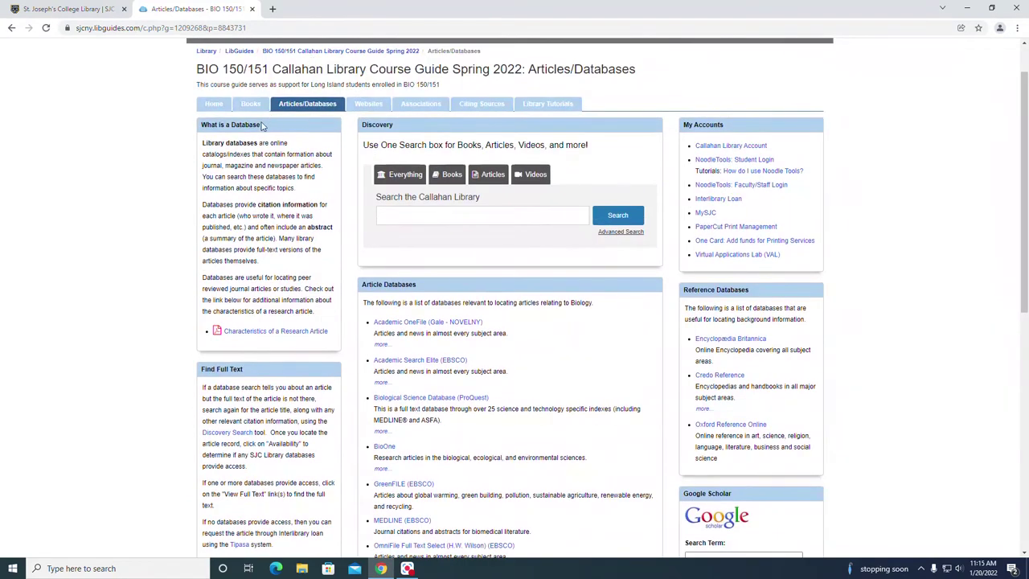
drag(261, 127, 200, 126)
scroll(323, 279, down, 2)
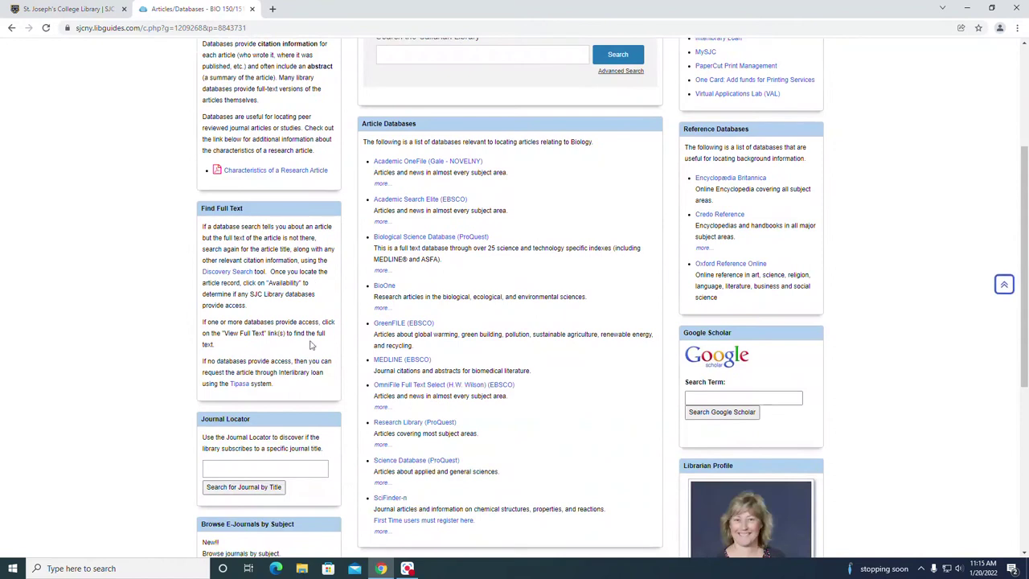
scroll(318, 346, down, 2)
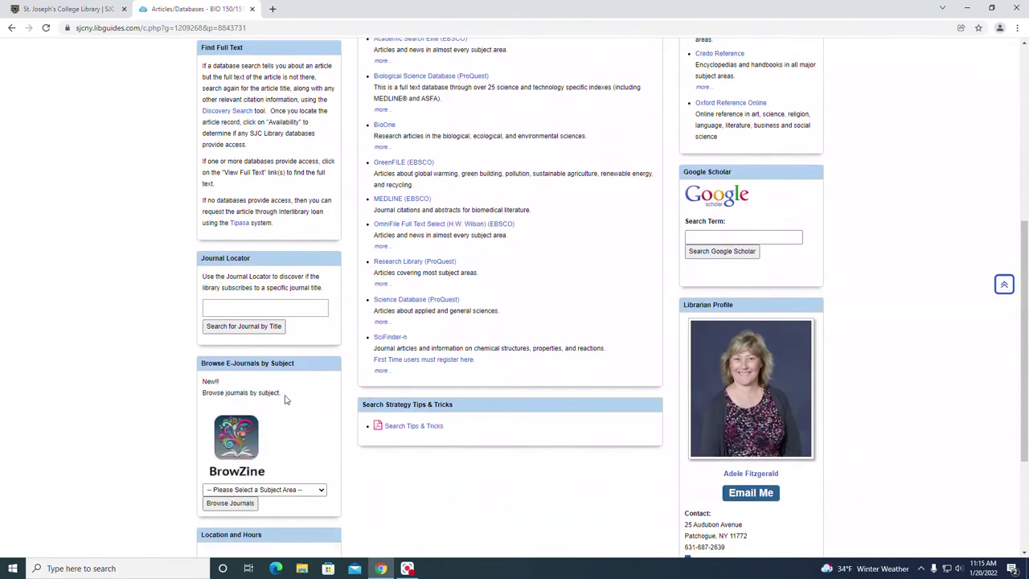
scroll(888, 284, up, 2)
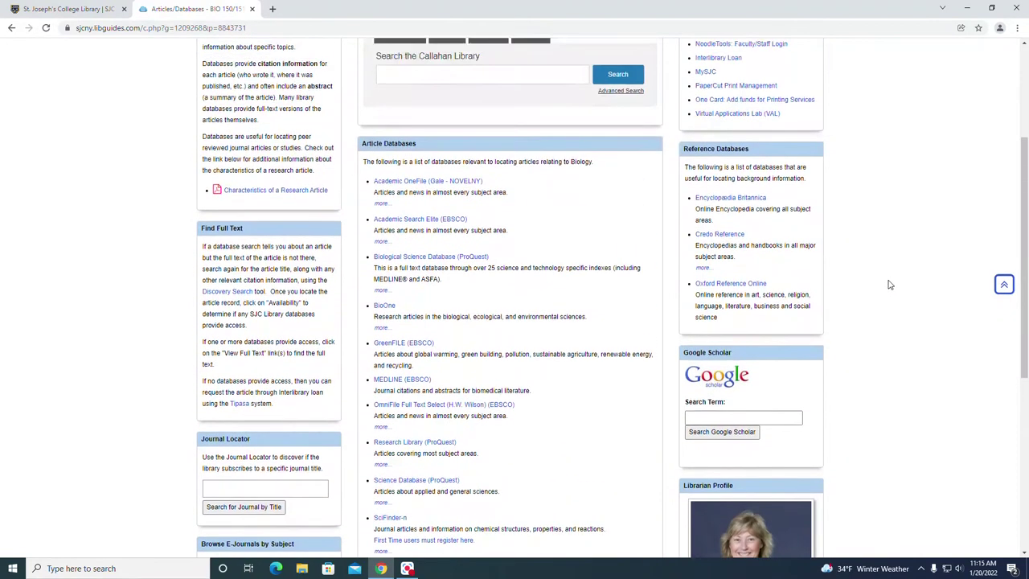
scroll(889, 285, up, 1)
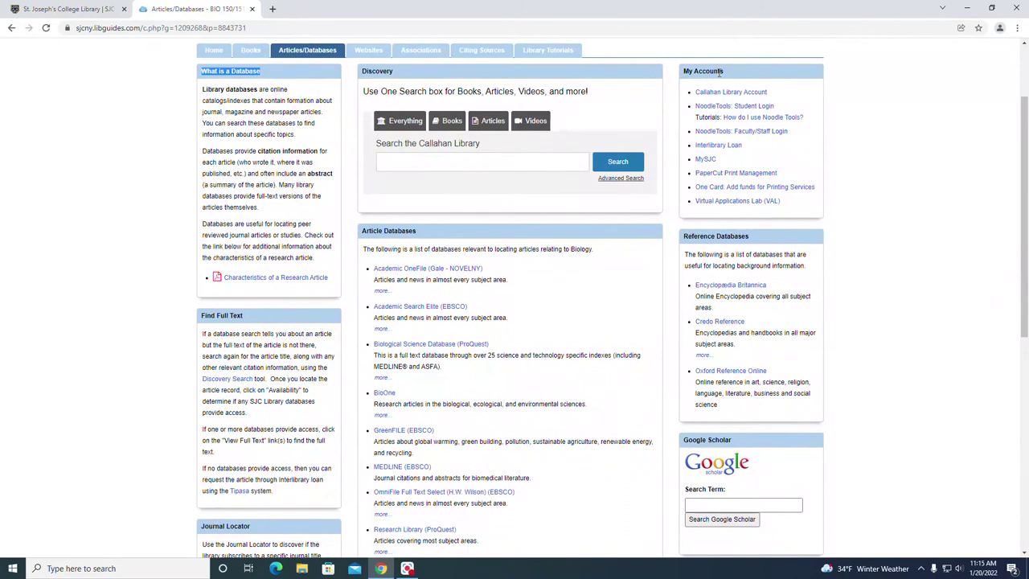
click(947, 217)
Step: Open Academic Search Elite (EBSCO) from the guide's article databases and review its advanced search options
scroll(959, 251, down, 1)
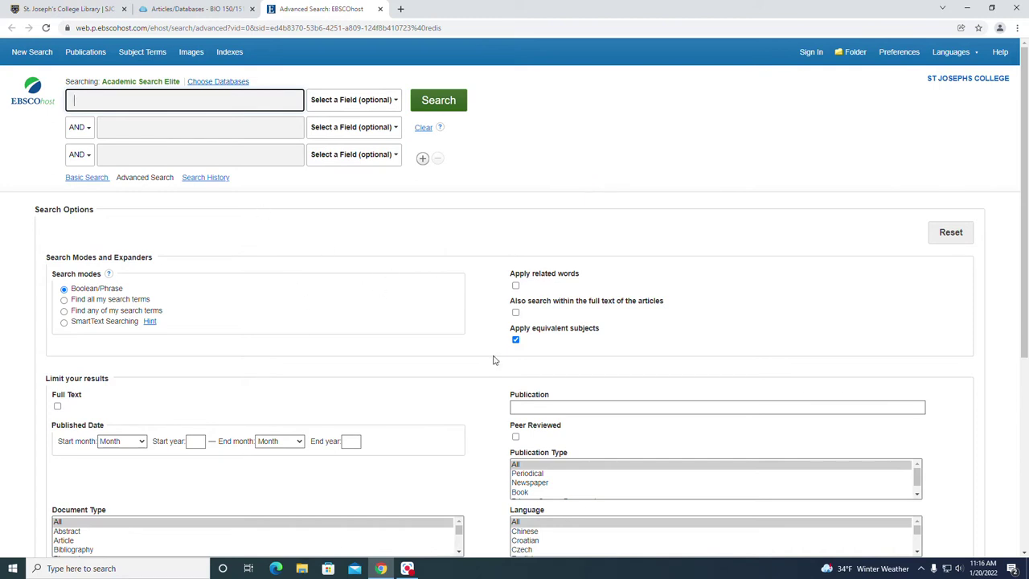
scroll(441, 338, down, 2)
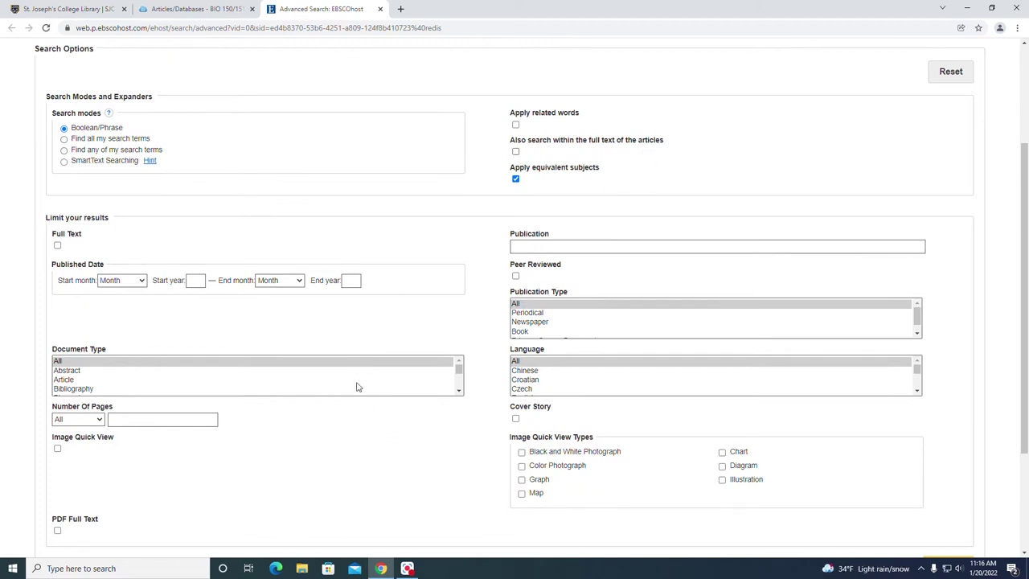
scroll(357, 388, down, 3)
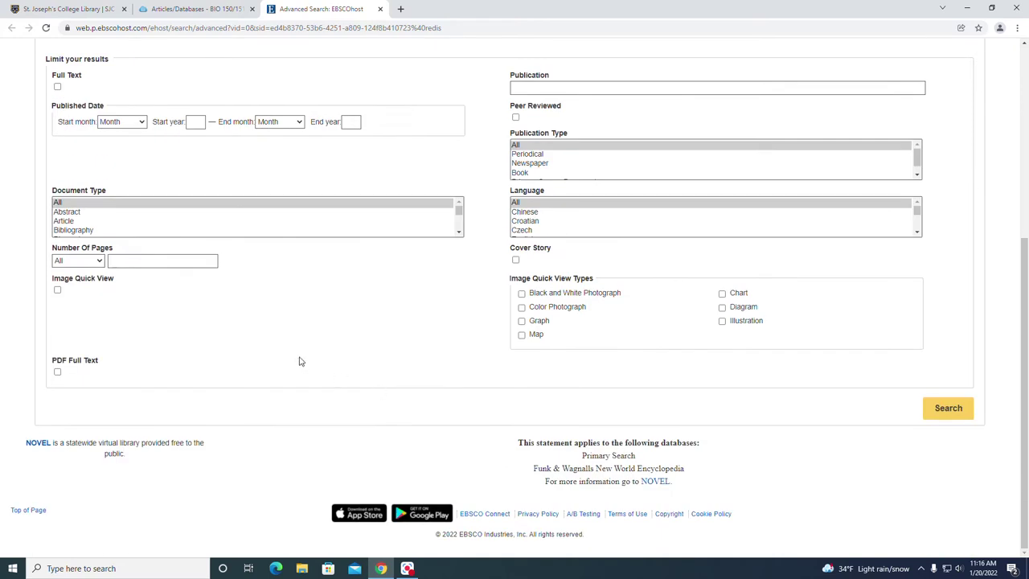
scroll(416, 361, up, 5)
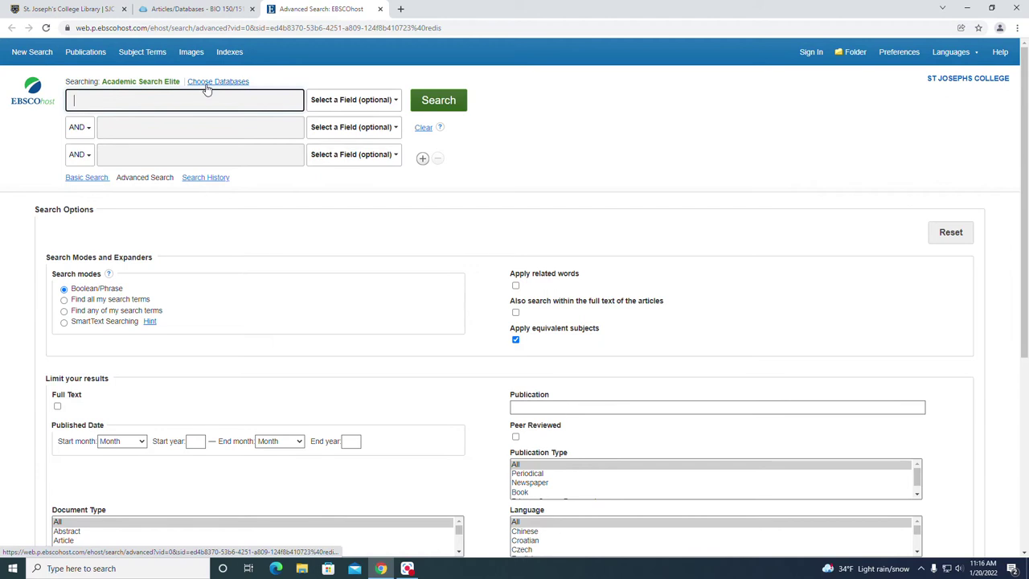
Step: Search Academic Search Elite for the suggested term "cellular respiration" and check the number of results
text(cellu)
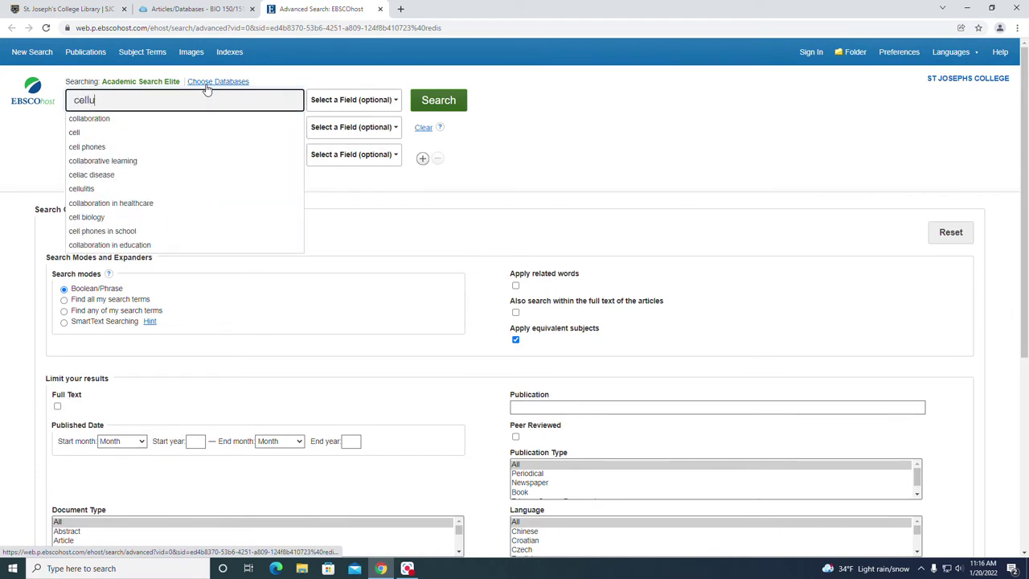
text(alar)
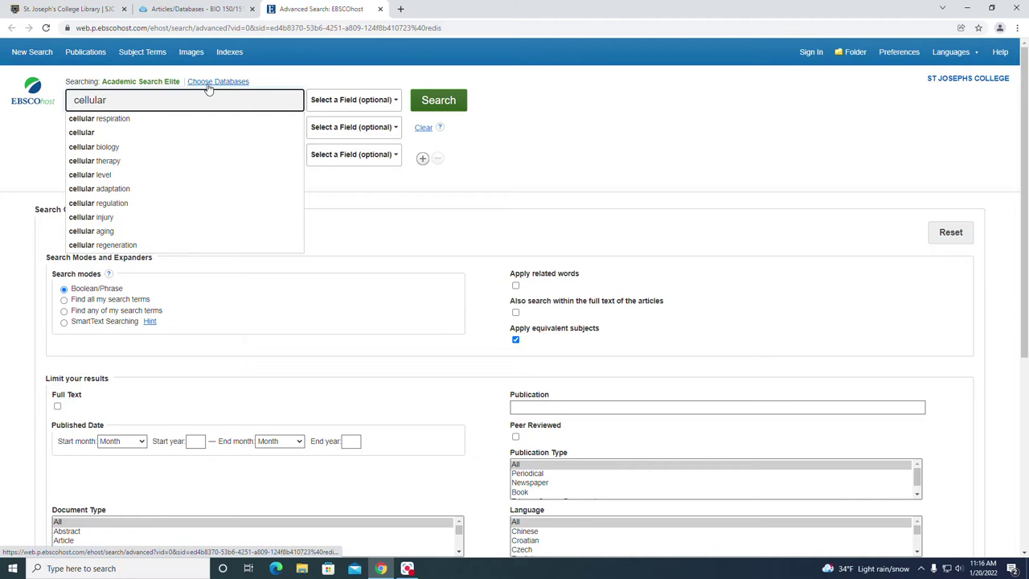
click(113, 120)
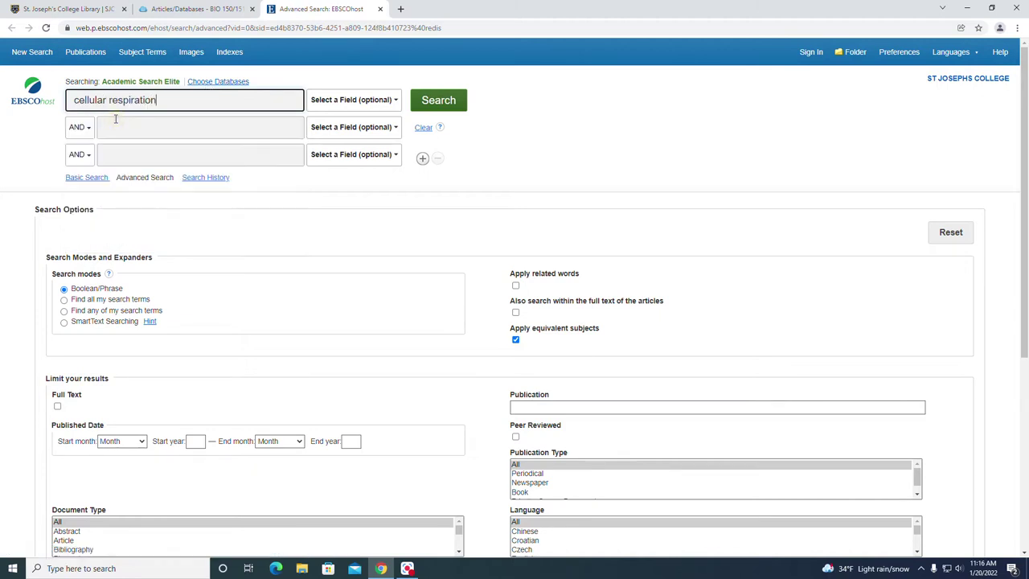
click(450, 102)
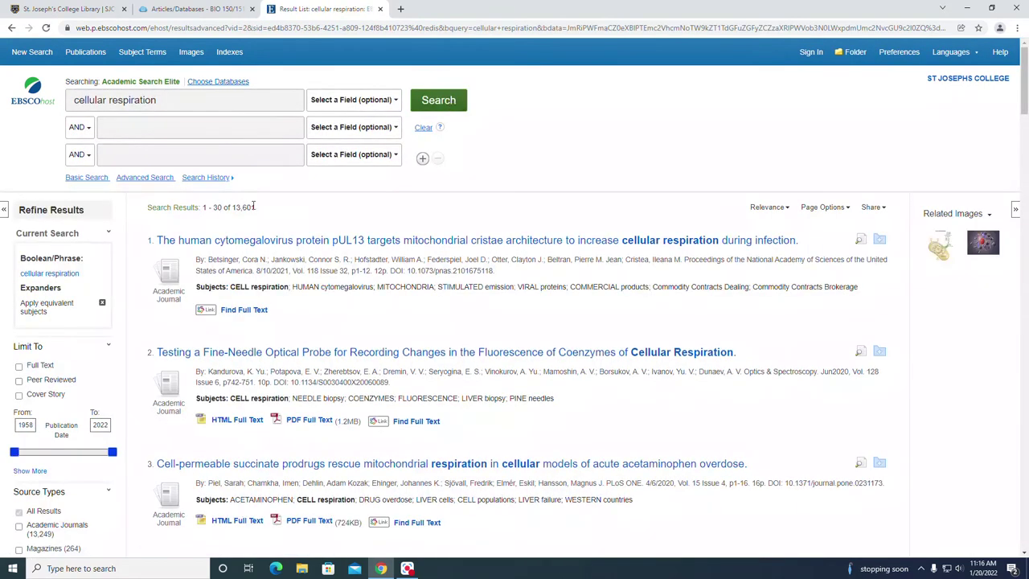
drag(257, 209, 232, 208)
click(653, 146)
Step: Limit the cellular respiration results to full text and peer-reviewed articles
scroll(54, 211, down, 2)
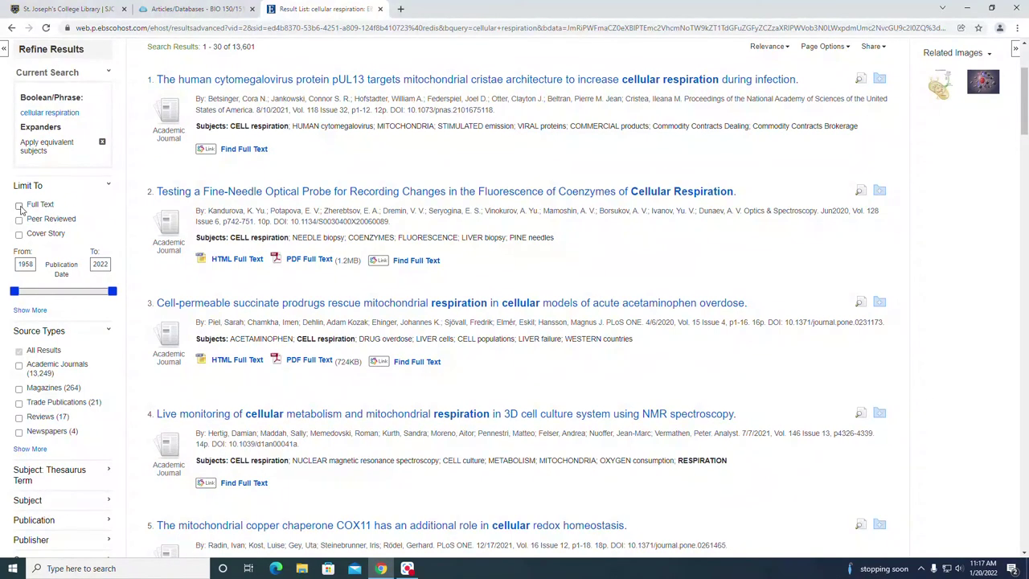
click(20, 206)
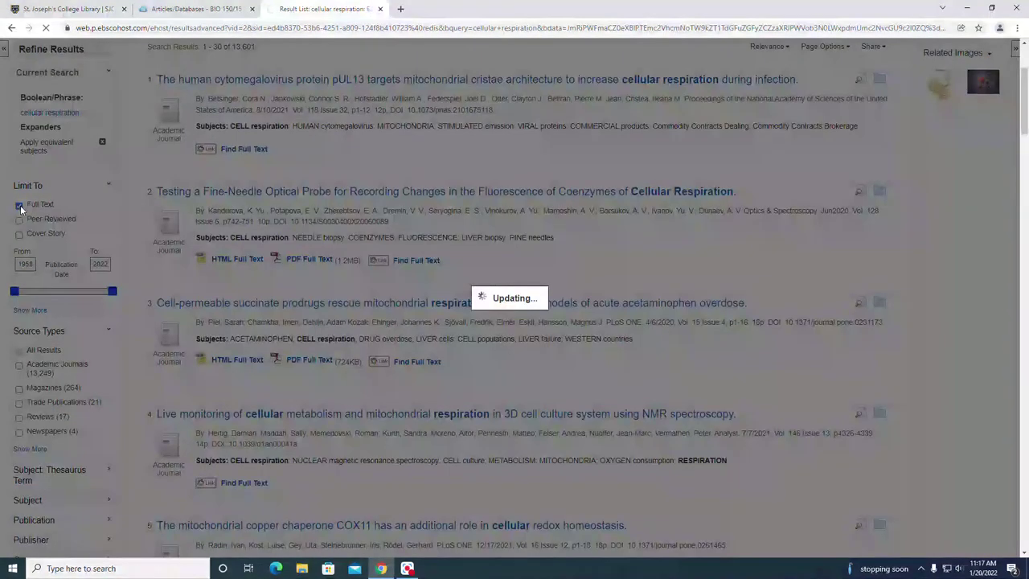
scroll(26, 249, down, 3)
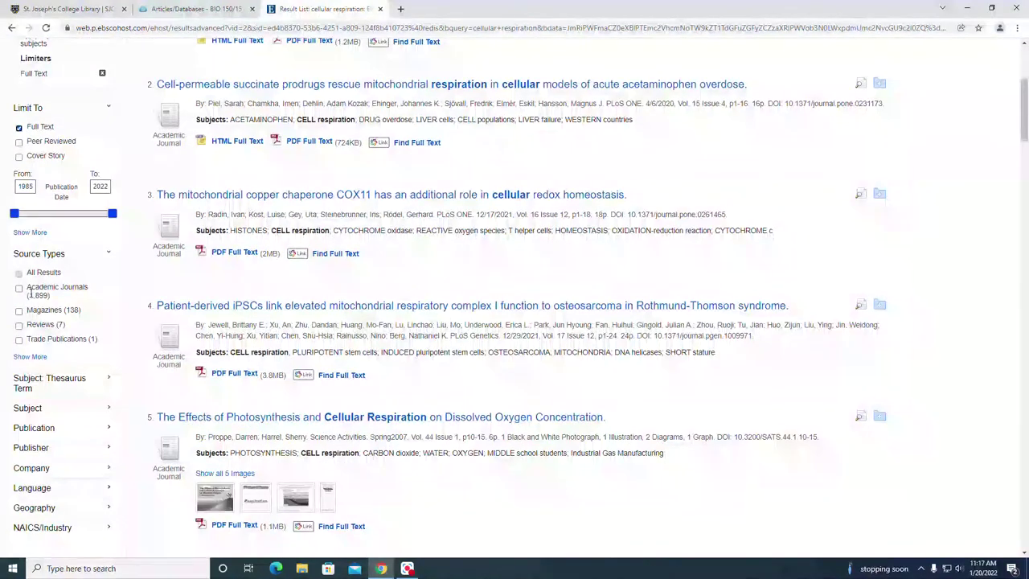
click(18, 142)
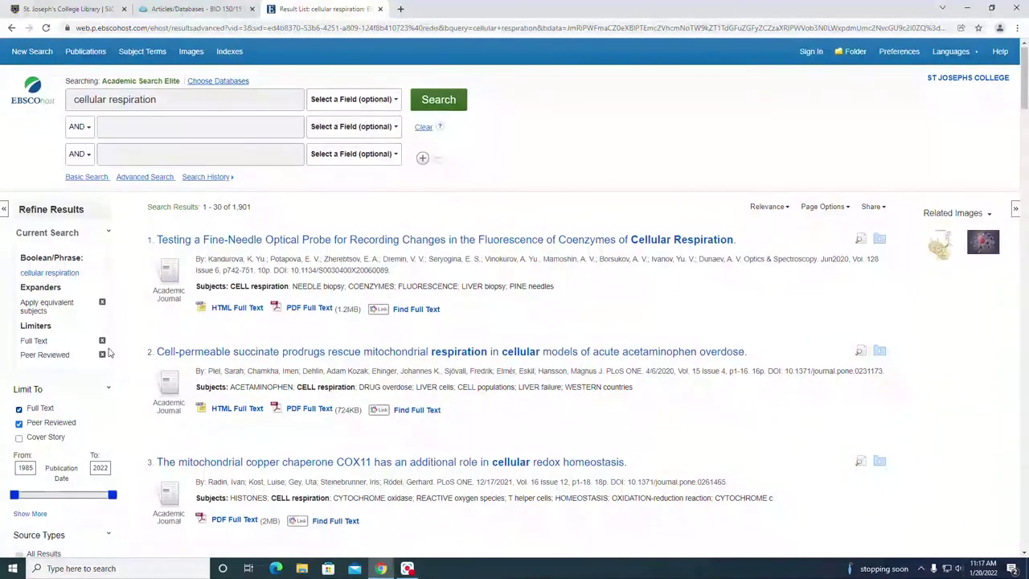
Step: Set the publication date limiter's start year to 2012, apply it and check the number of results
scroll(111, 353, down, 3)
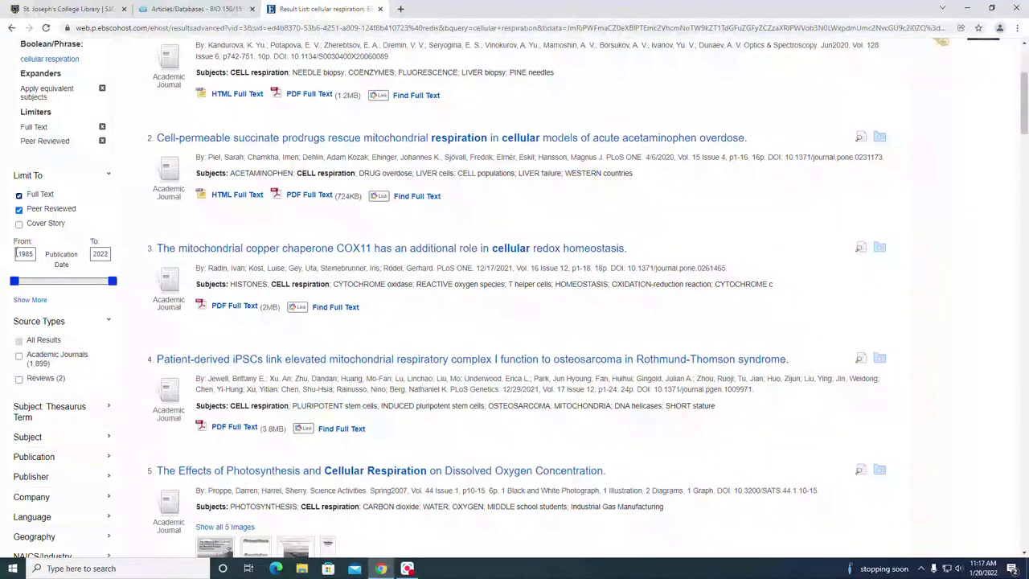
click(17, 254)
drag(17, 254, 35, 254)
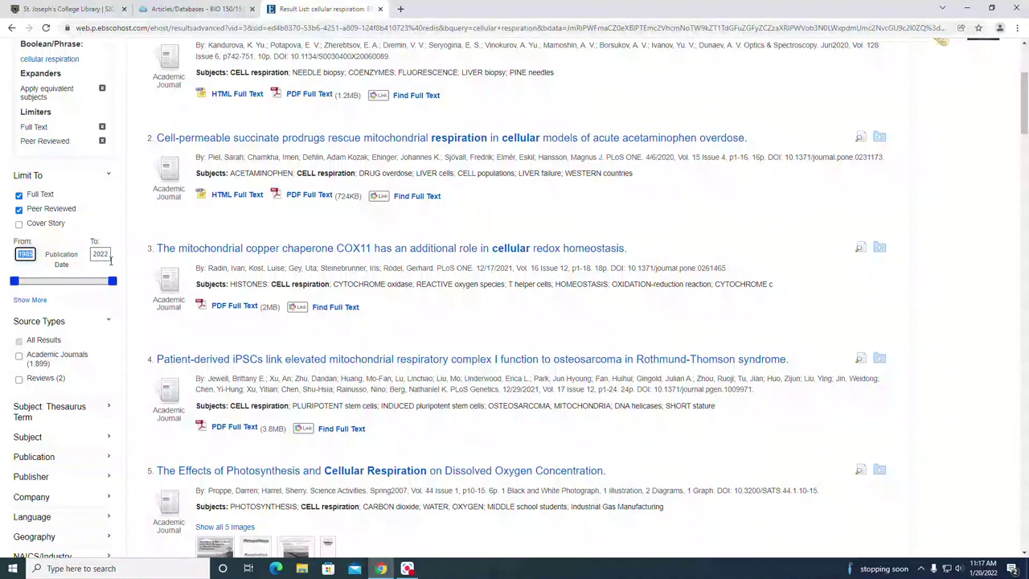
text(2012)
key(Return)
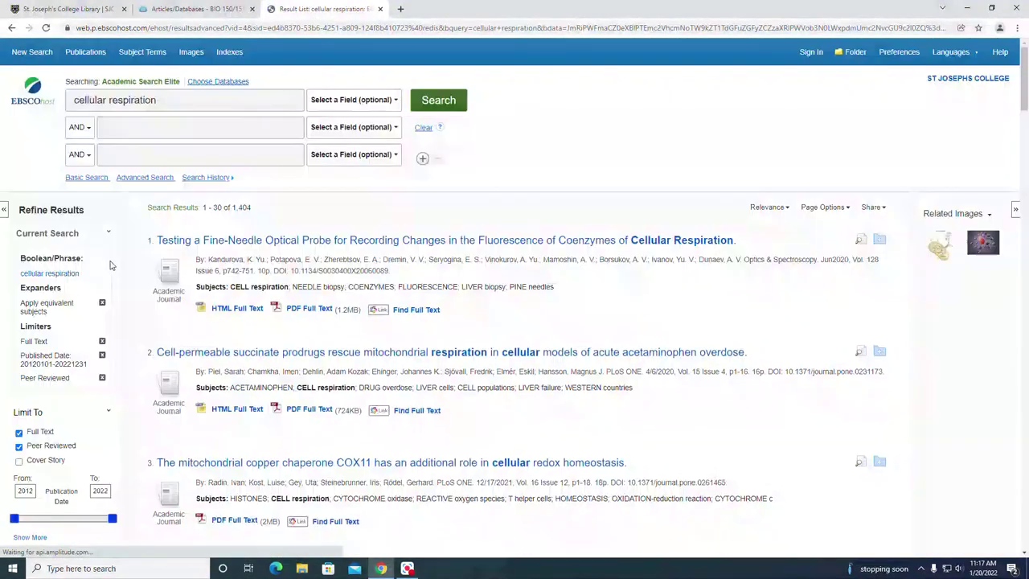
drag(253, 207, 232, 206)
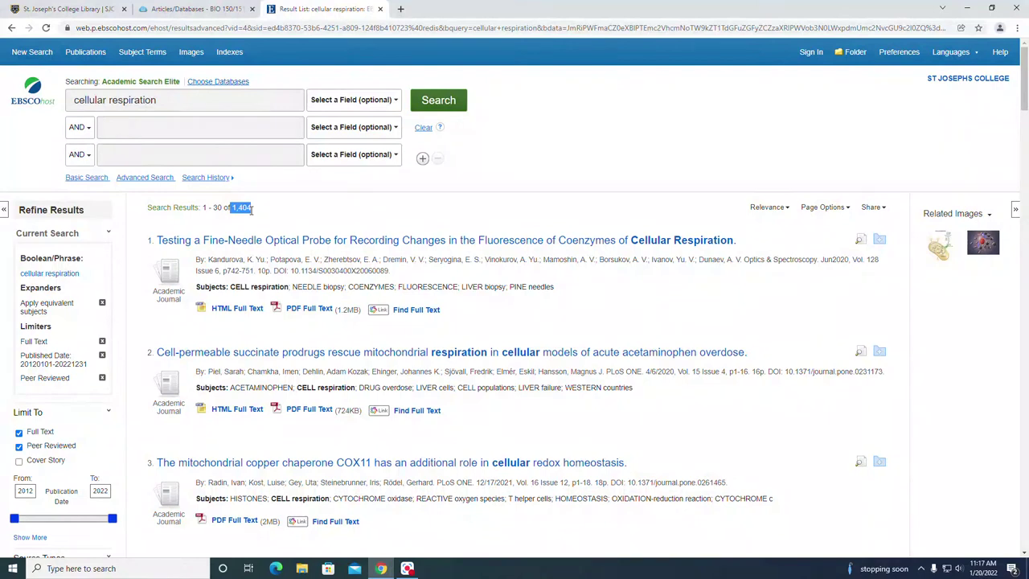
click(695, 132)
Step: Add the suggested term "photosynthesis" as a second AND search term, rerun the search and check the number of results
click(205, 128)
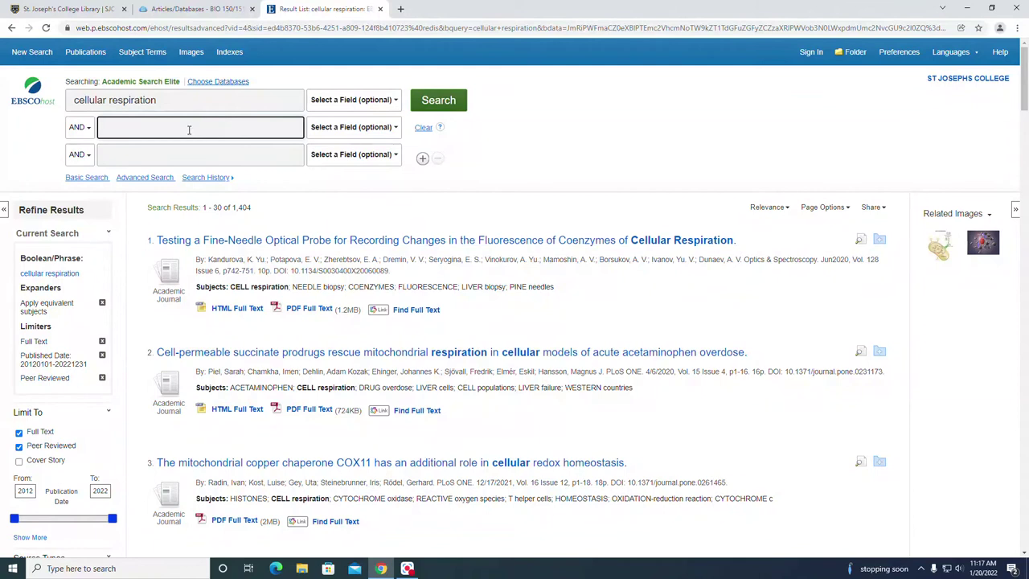
text(phot)
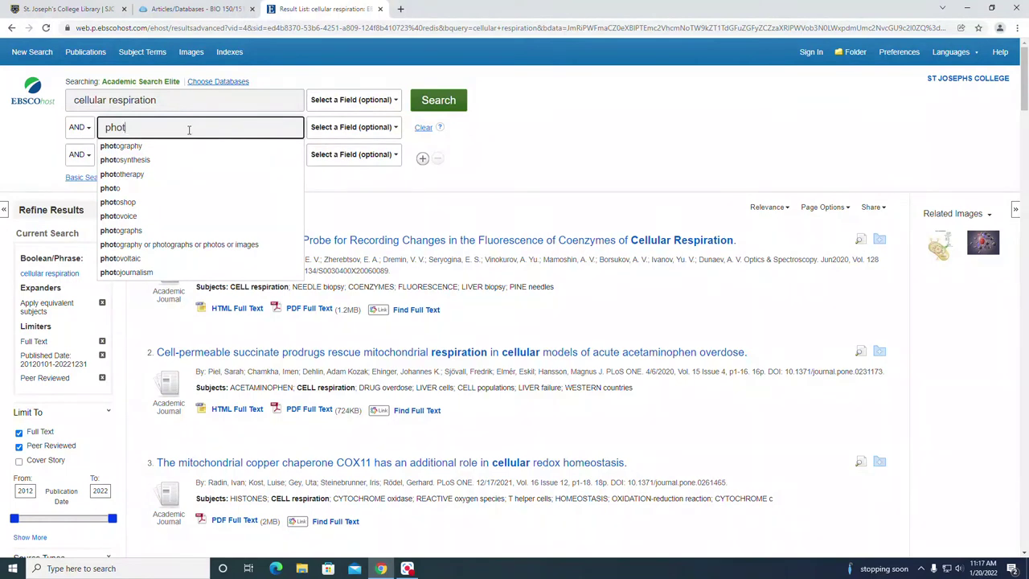
click(134, 160)
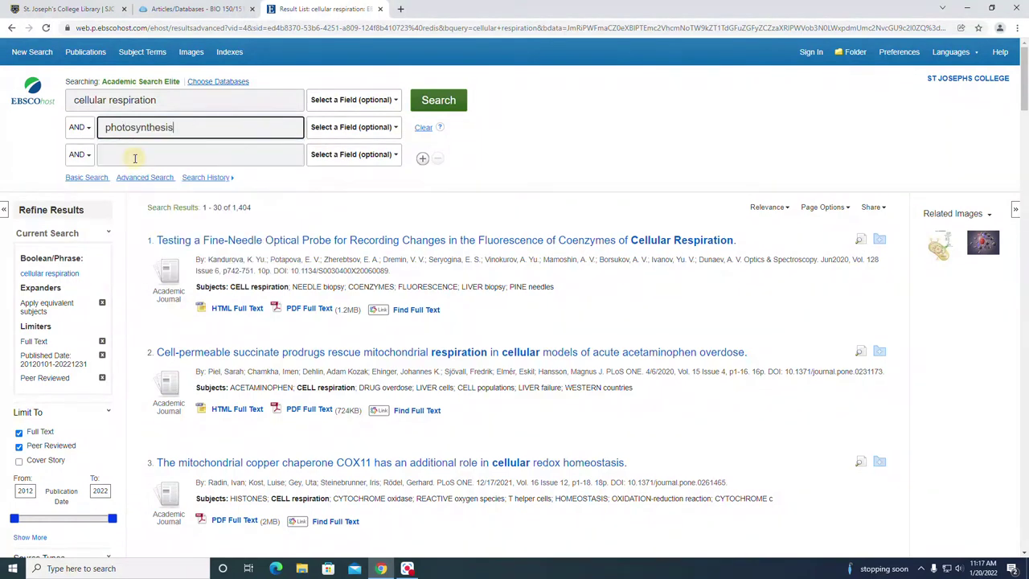
click(443, 102)
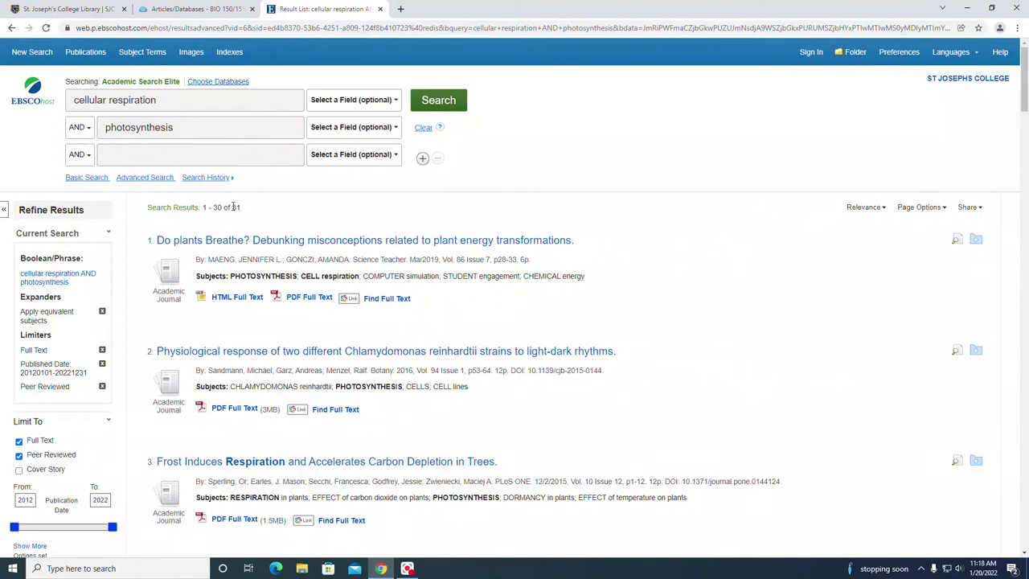
drag(245, 213, 223, 208)
click(663, 128)
Step: Open the record of "Do plants Breathe?" from the results and review its document type, subject terms and abstract
scroll(615, 121, down, 1)
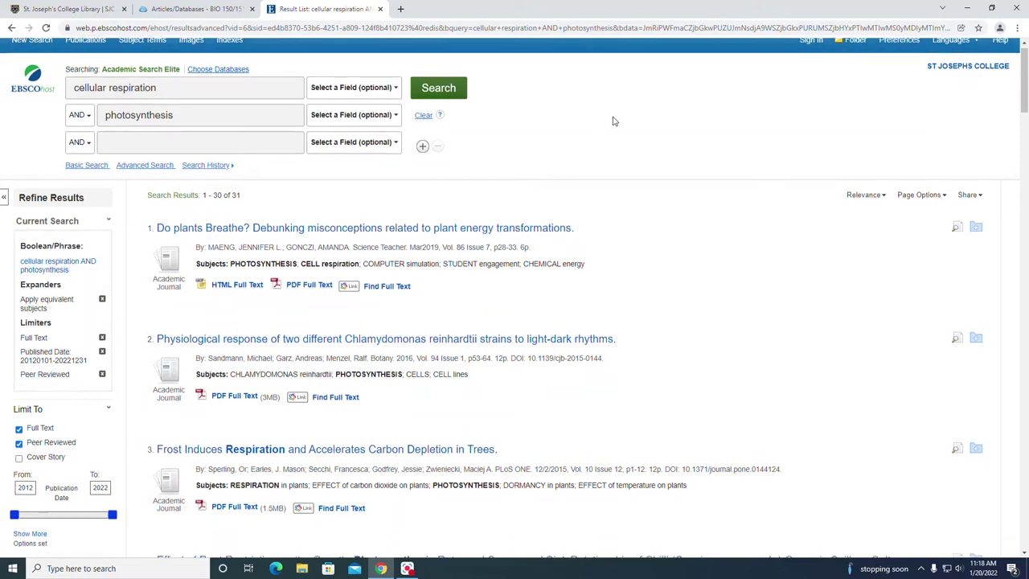
scroll(737, 143, down, 1)
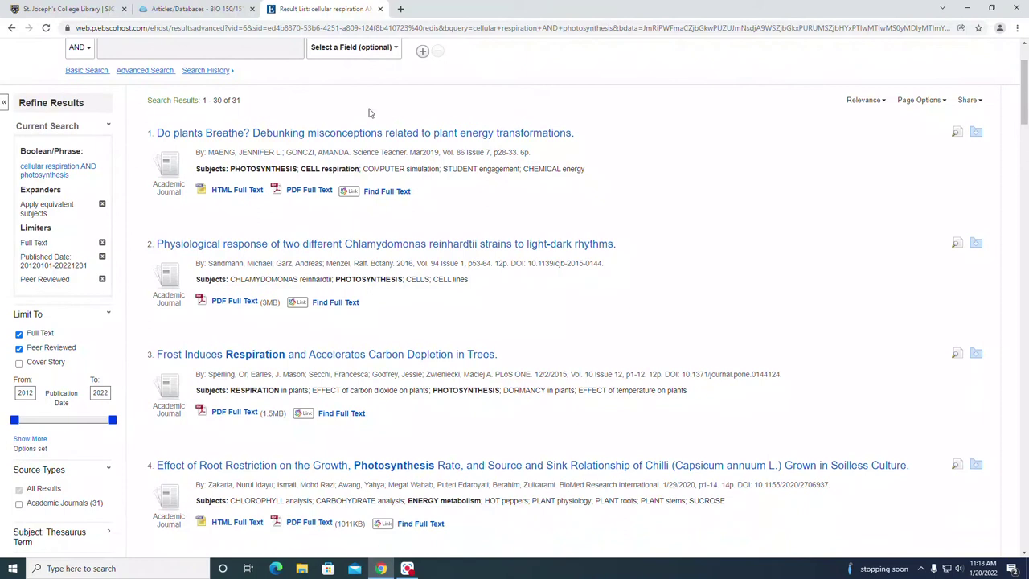
click(307, 135)
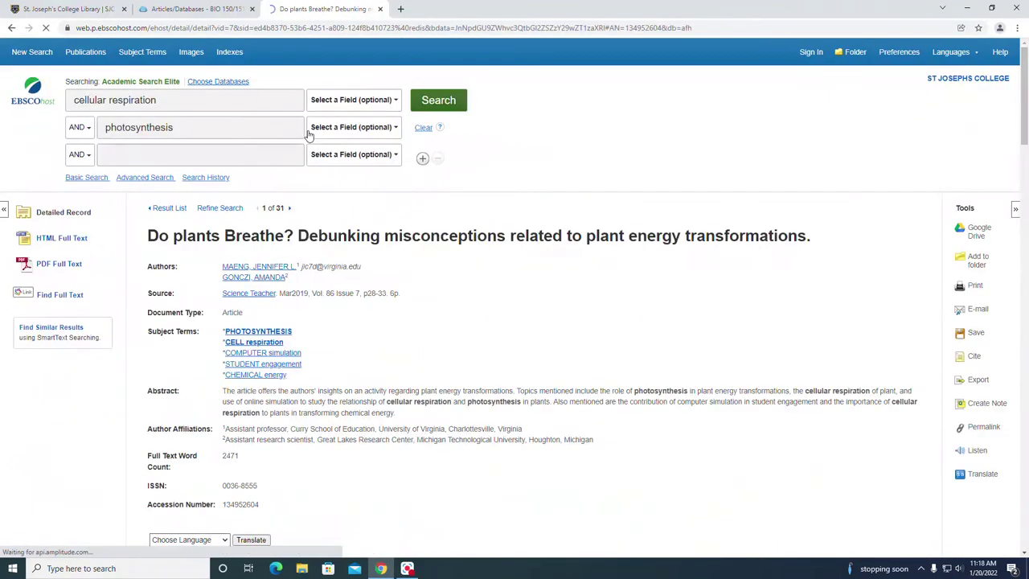
scroll(479, 232, down, 1)
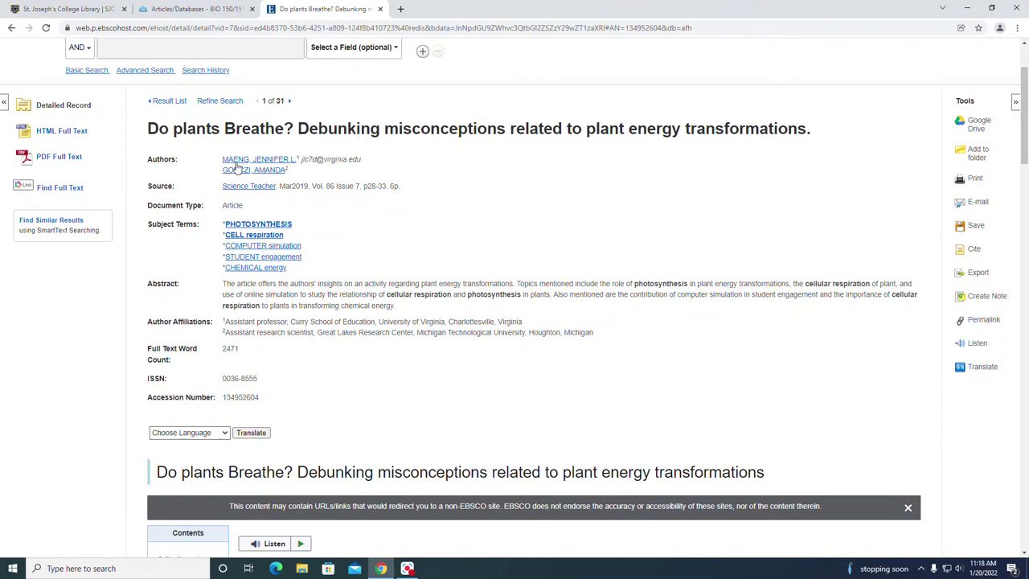
double_click(234, 205)
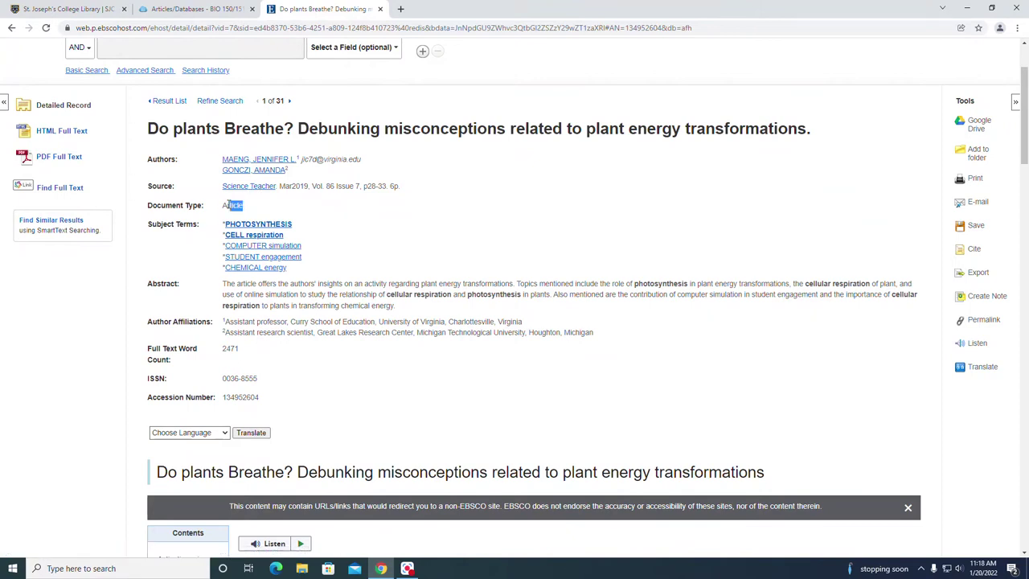
click(307, 225)
drag(396, 307, 223, 284)
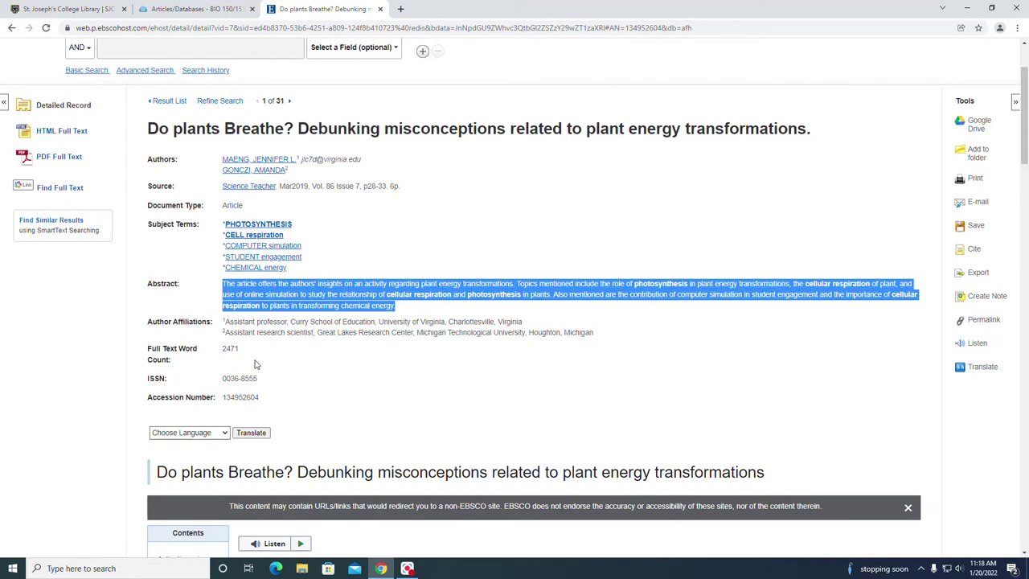
Step: Skim the article's HTML full text, return to the start of the record and examine its Permalink tool and web address
scroll(402, 359, down, 3)
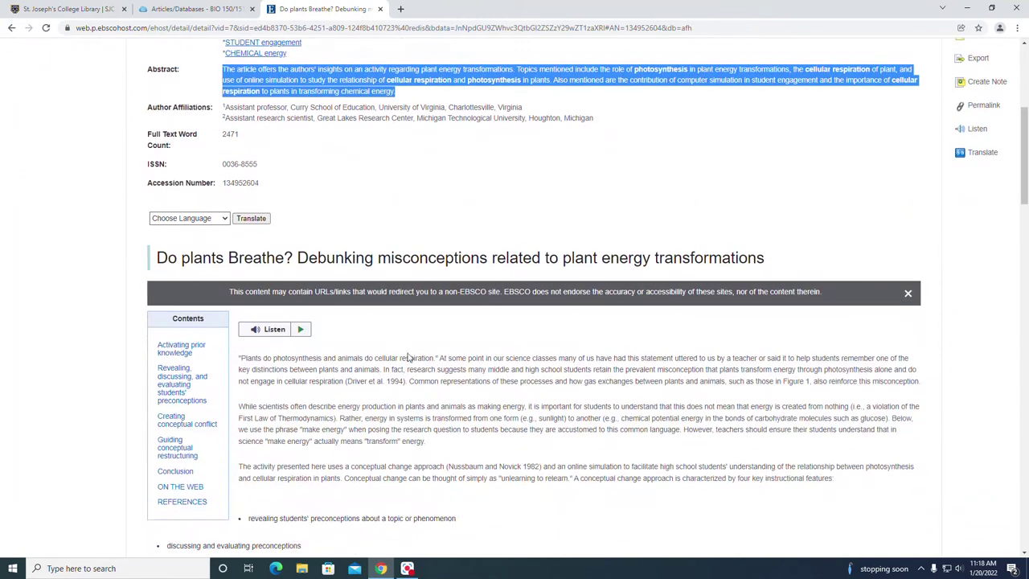
scroll(487, 363, down, 3)
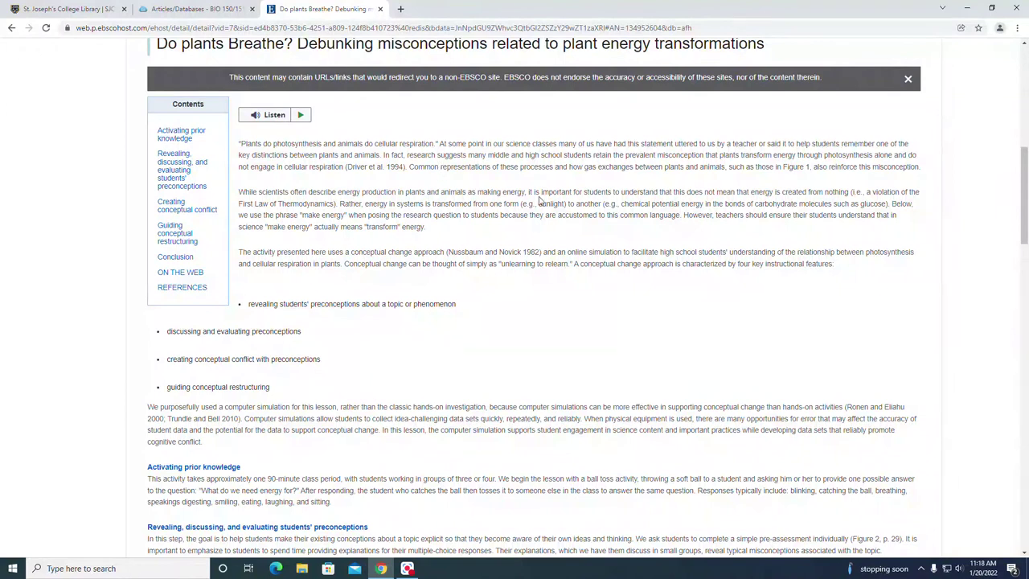
scroll(616, 285, down, 7)
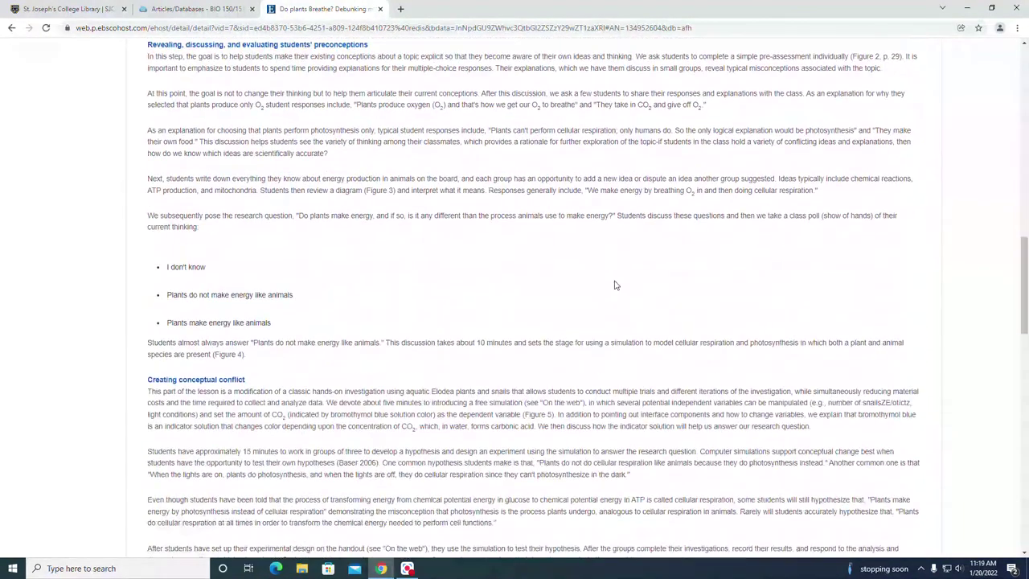
scroll(615, 285, up, 3)
scroll(616, 284, up, 15)
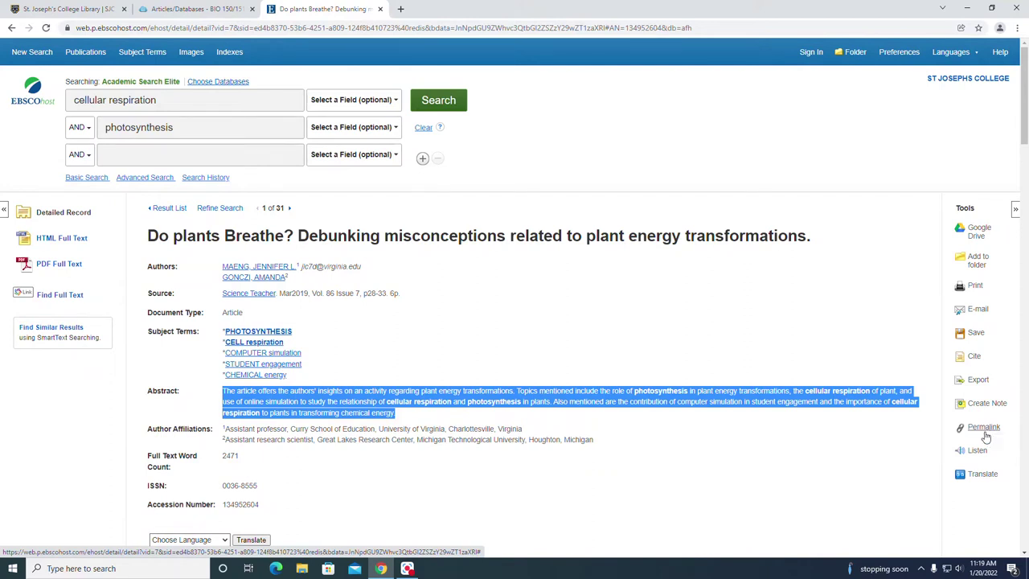
click(304, 27)
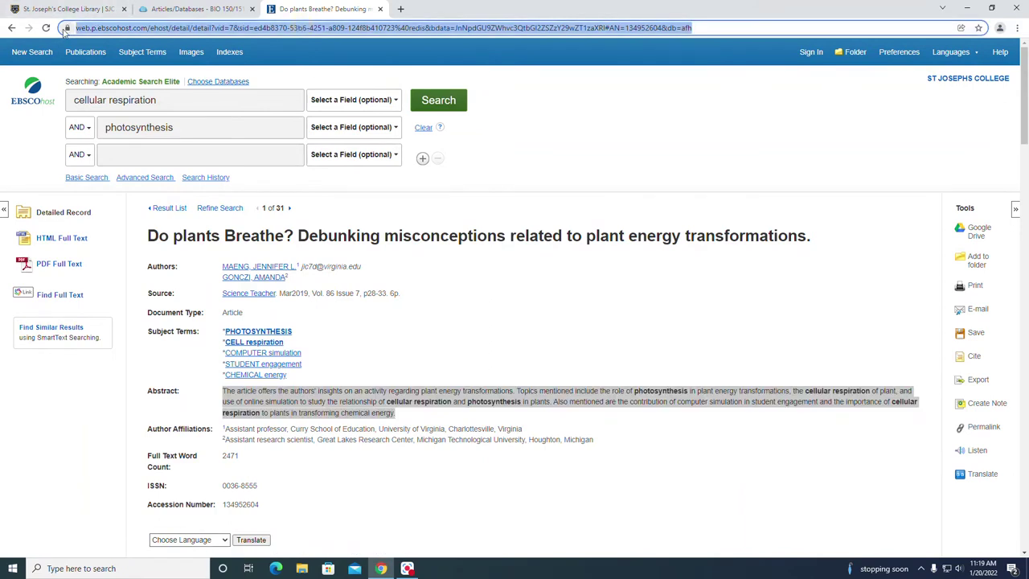
click(833, 305)
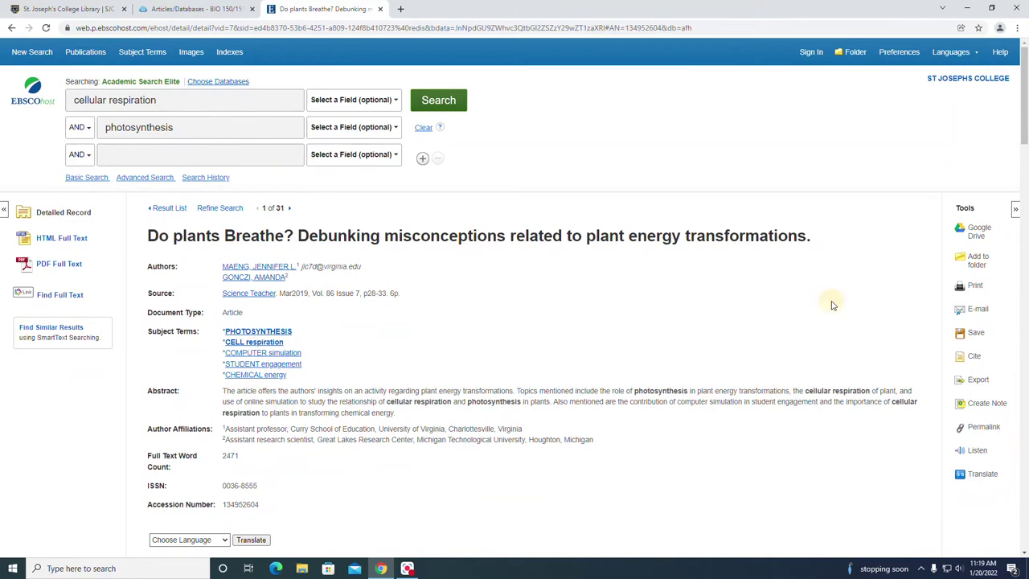
Step: Close the article record, open Science Database (ProQuest) from the guide and enter the suggested term "Cellular Respiration" as the first search term
click(381, 8)
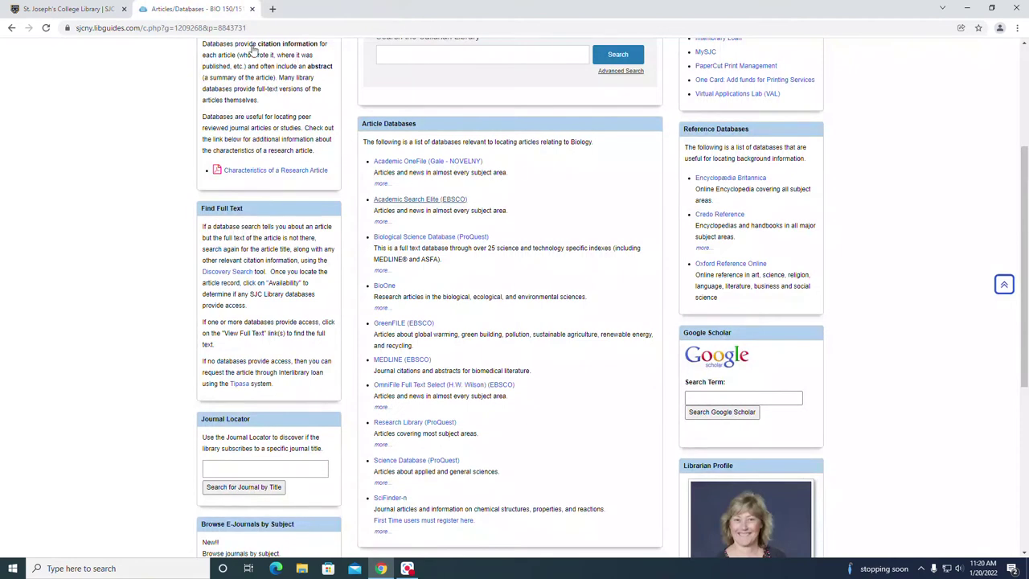
scroll(620, 359, down, 1)
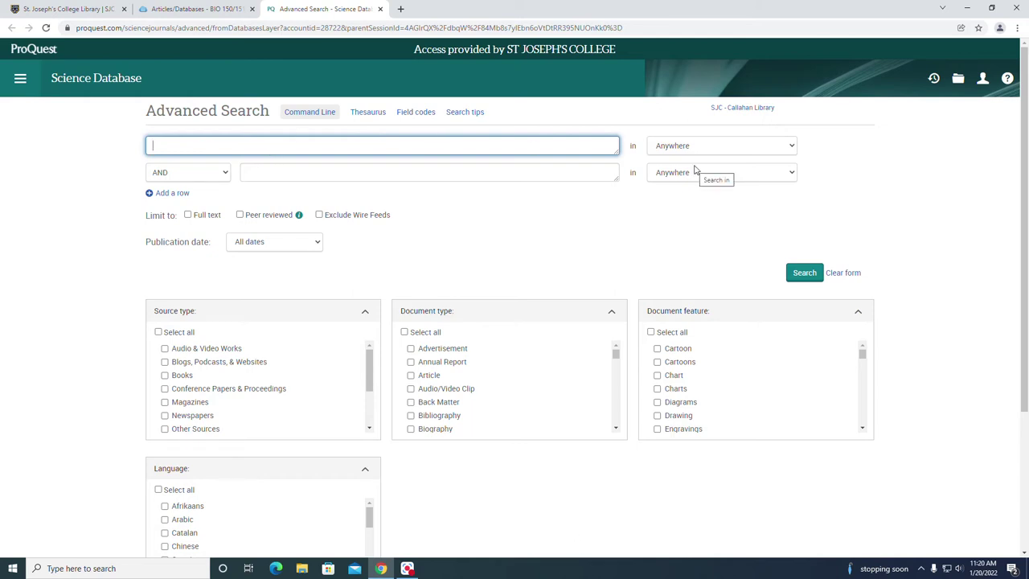
text(celly)
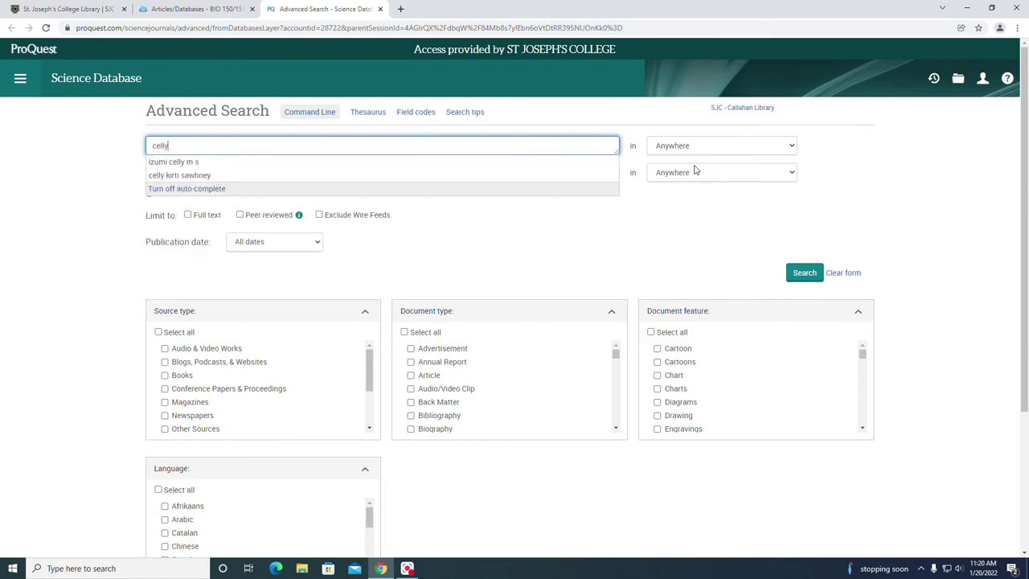
key(BackSpace)
text(ular)
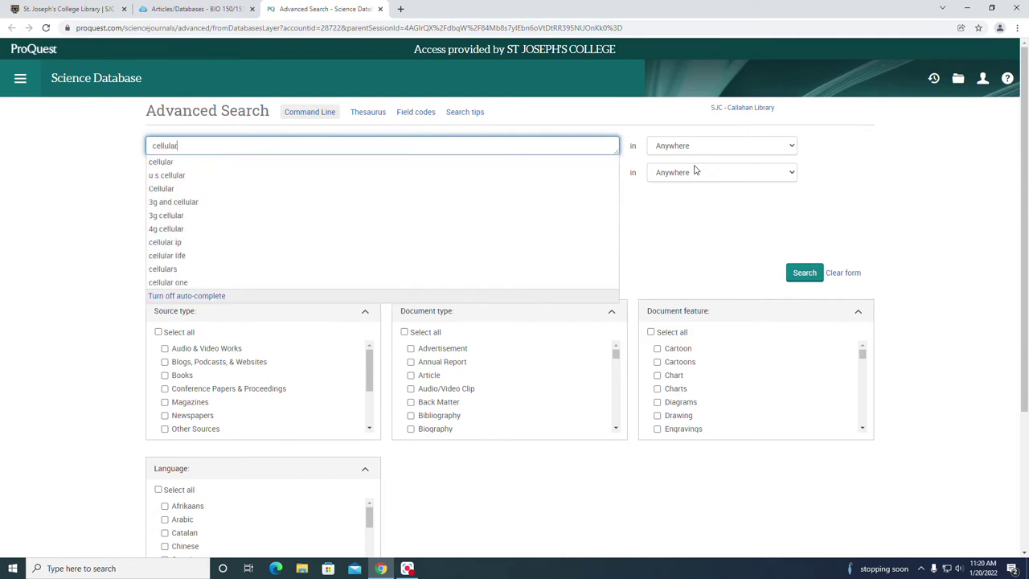
text( resp)
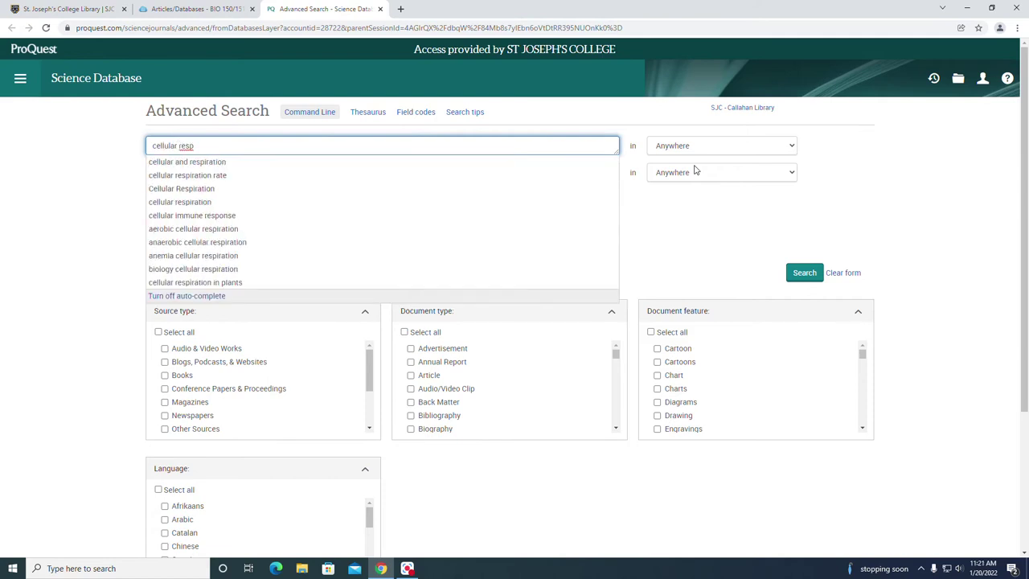
click(209, 190)
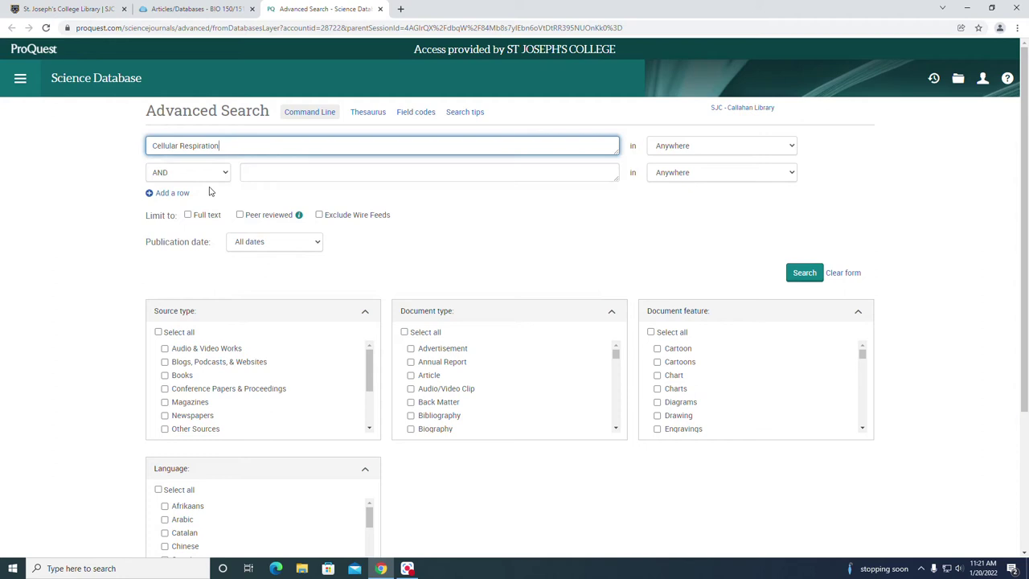
Step: Add "photosynthesis" as the second AND term, run the Science Database search and check the number of results
click(294, 173)
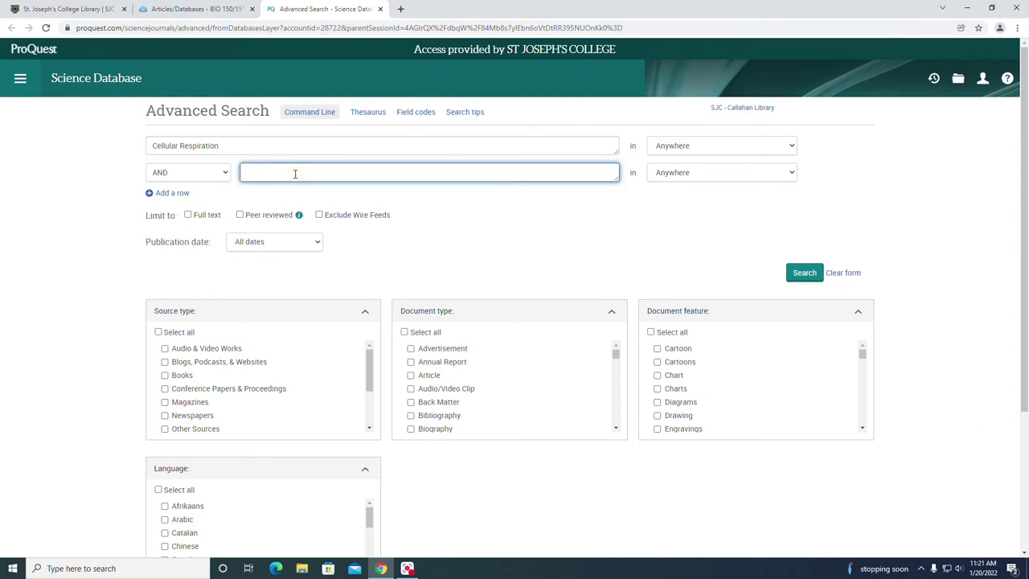
text(photosynthesis)
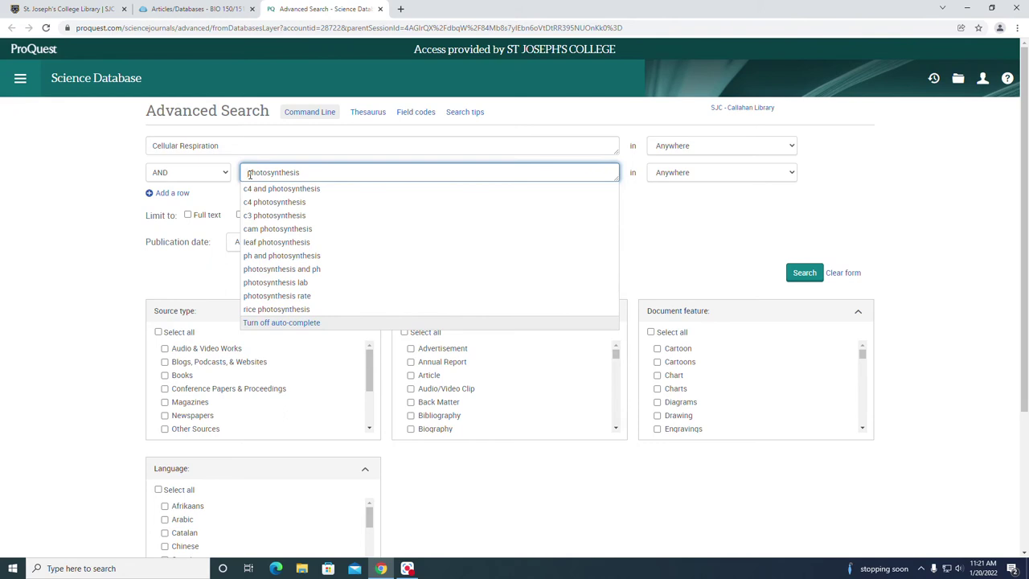
click(313, 172)
click(814, 273)
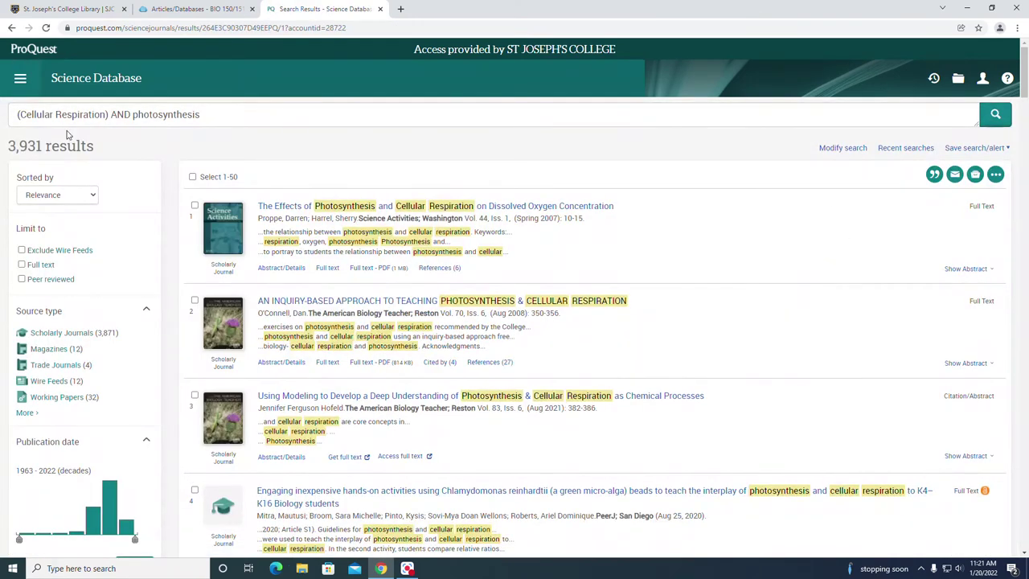
drag(8, 146, 57, 145)
click(103, 147)
triple_click(96, 145)
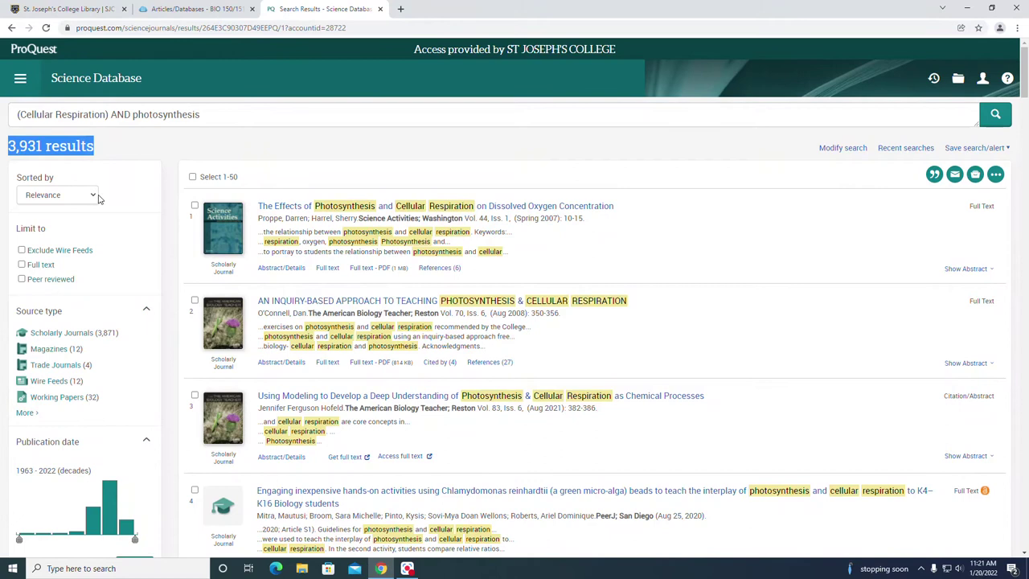
Step: Review the sort options available for the Science Database results, keeping Relevance
scroll(102, 199, down, 2)
scroll(101, 199, up, 2)
click(94, 196)
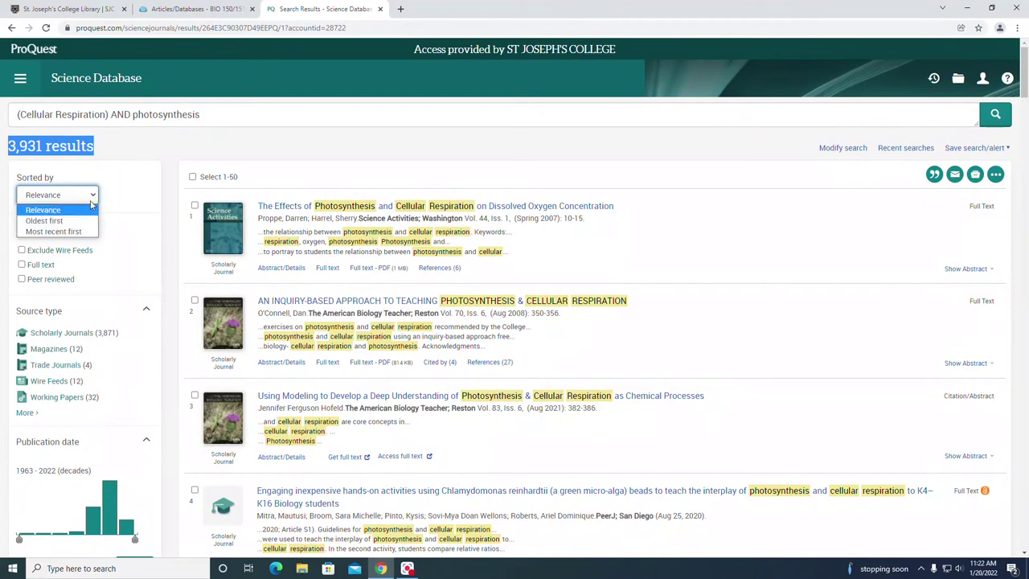
click(145, 182)
click(145, 182)
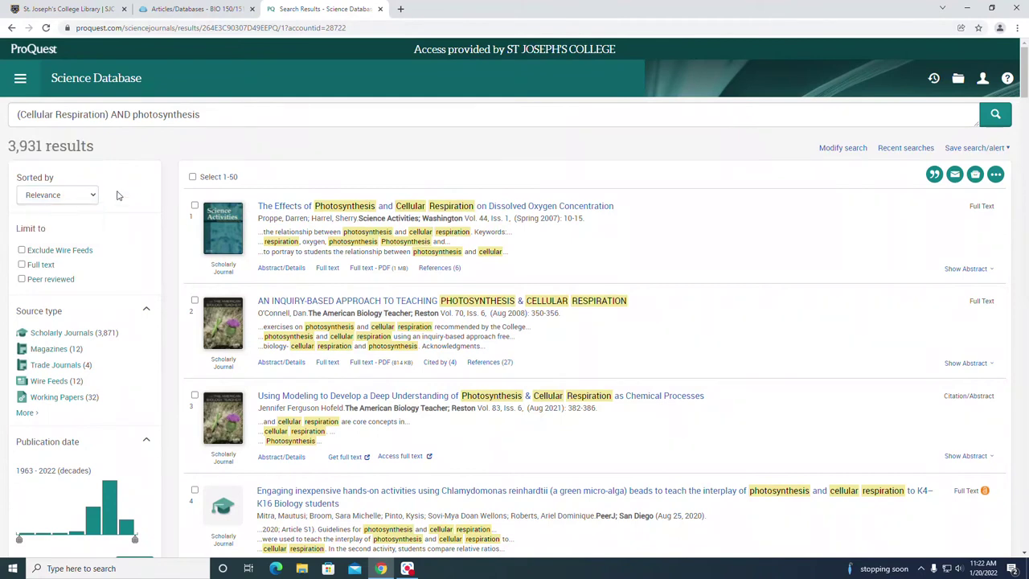
Step: Limit the Science Database results to full text and peer-reviewed articles
scroll(124, 210, down, 1)
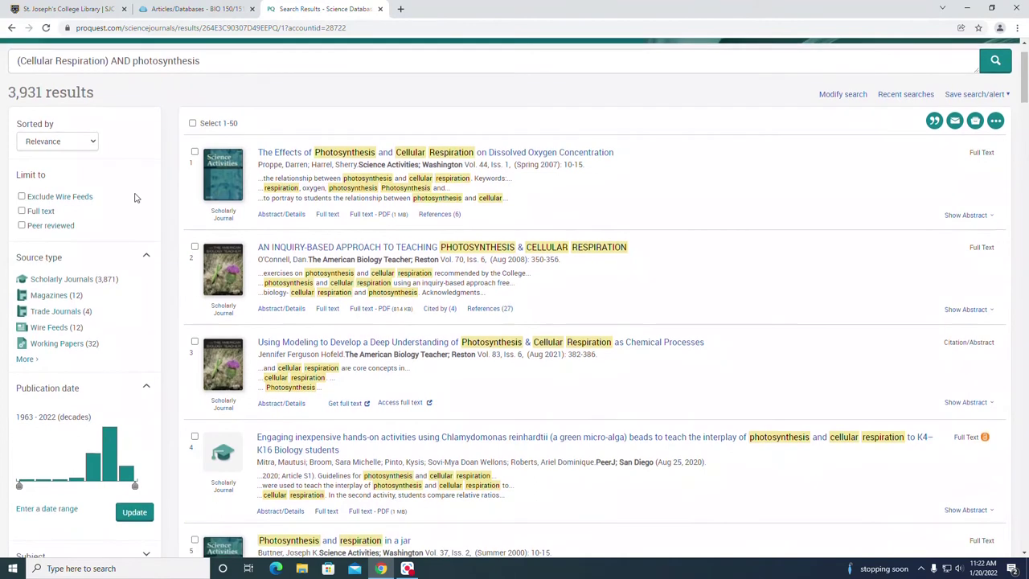
scroll(135, 198, down, 1)
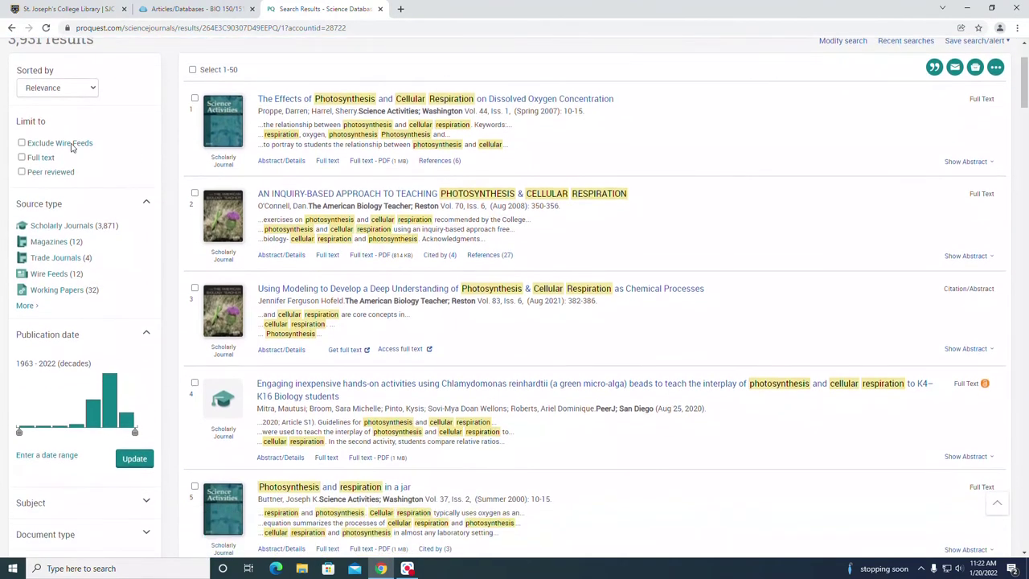
click(22, 158)
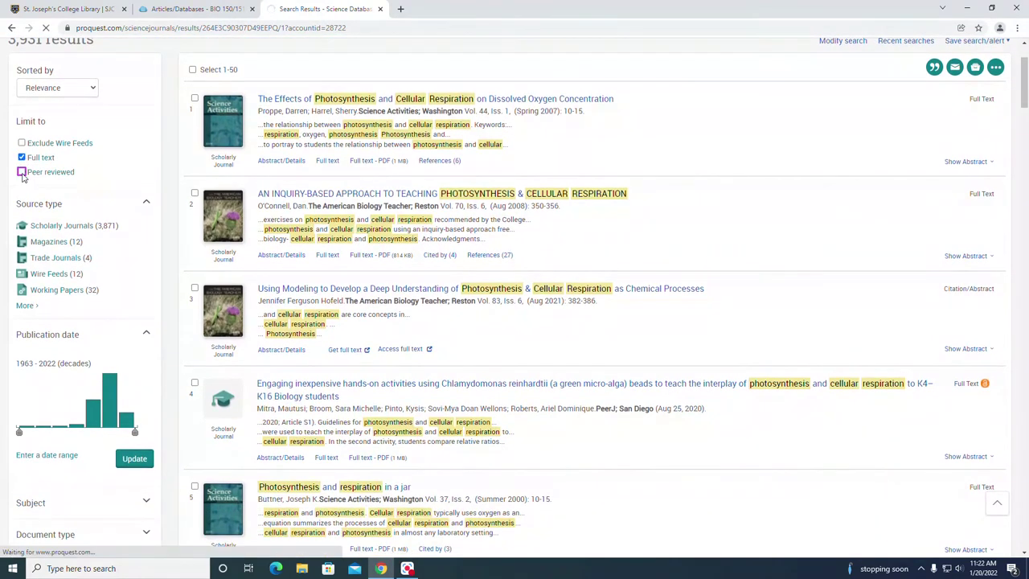
click(22, 172)
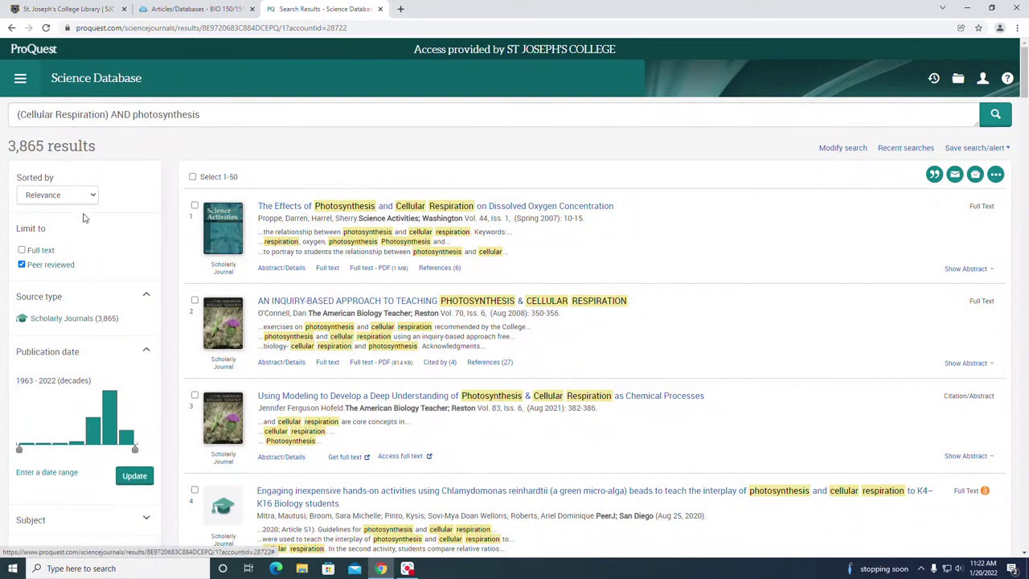
scroll(86, 217, down, 2)
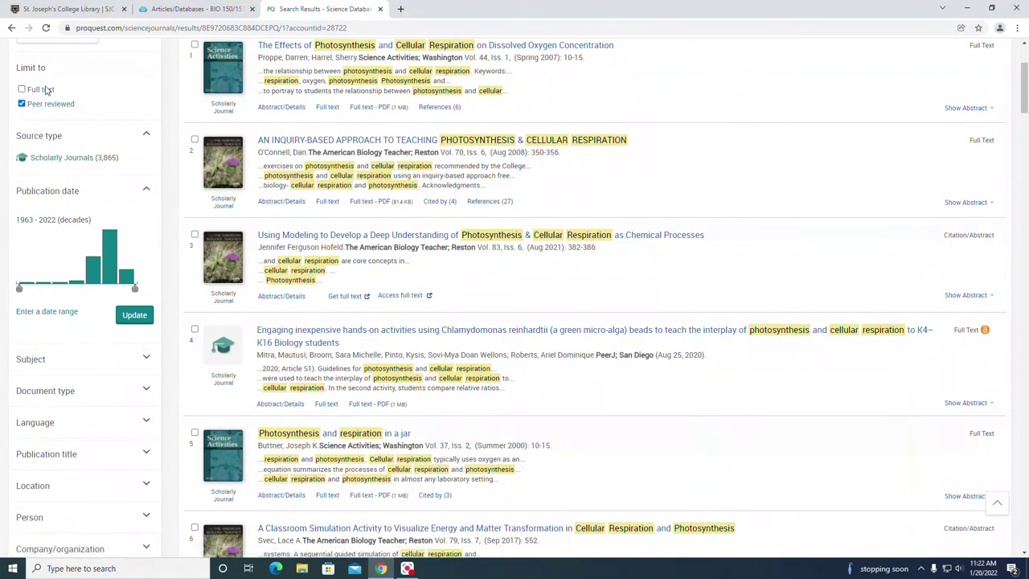
click(21, 90)
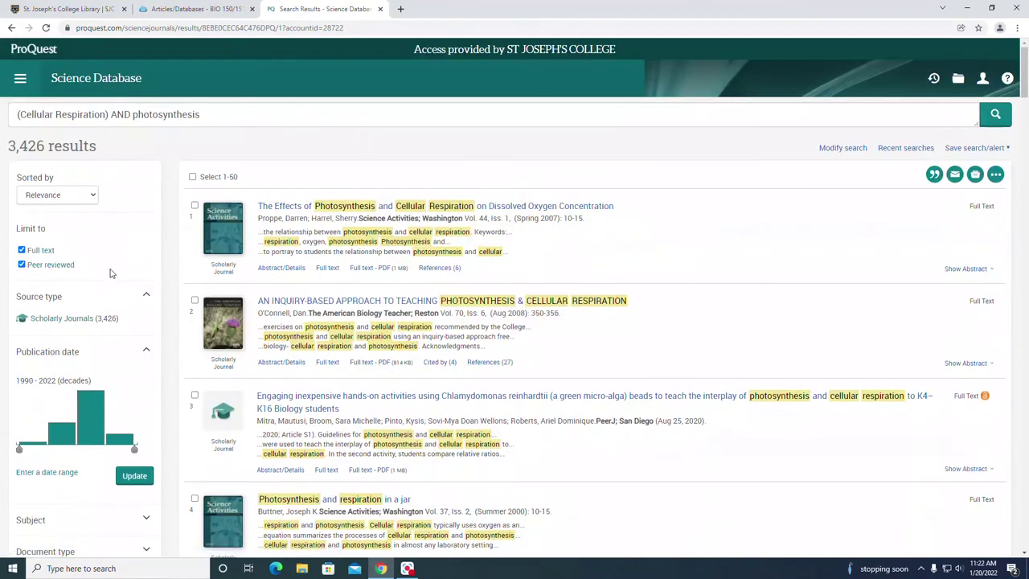
scroll(128, 292, down, 2)
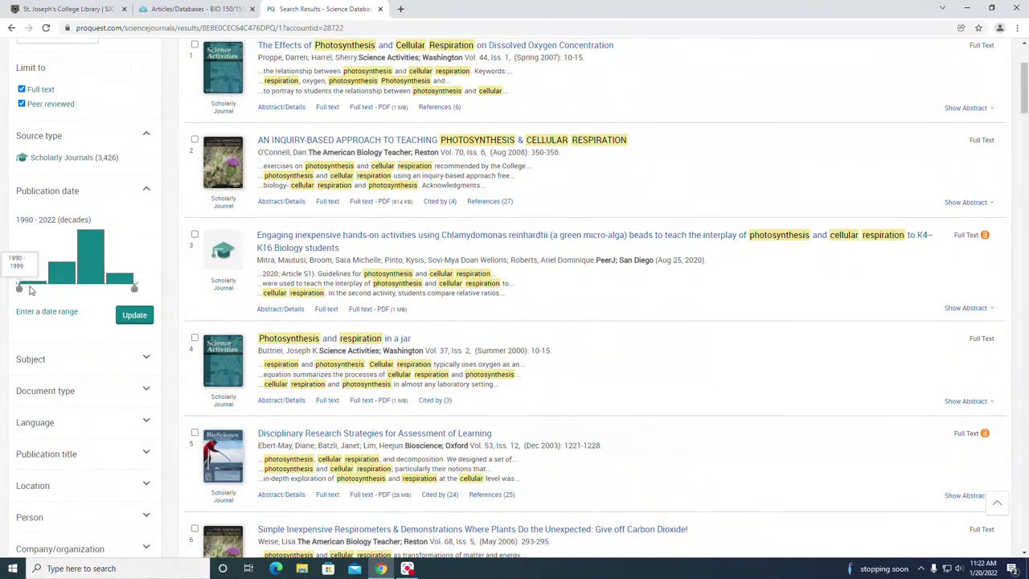
Step: Limit the Science Database results to publication dates from 2010 to 2022
mouse_move(19, 290)
mouse_down()
mouse_move(105, 290)
mouse_move(77, 288)
mouse_up()
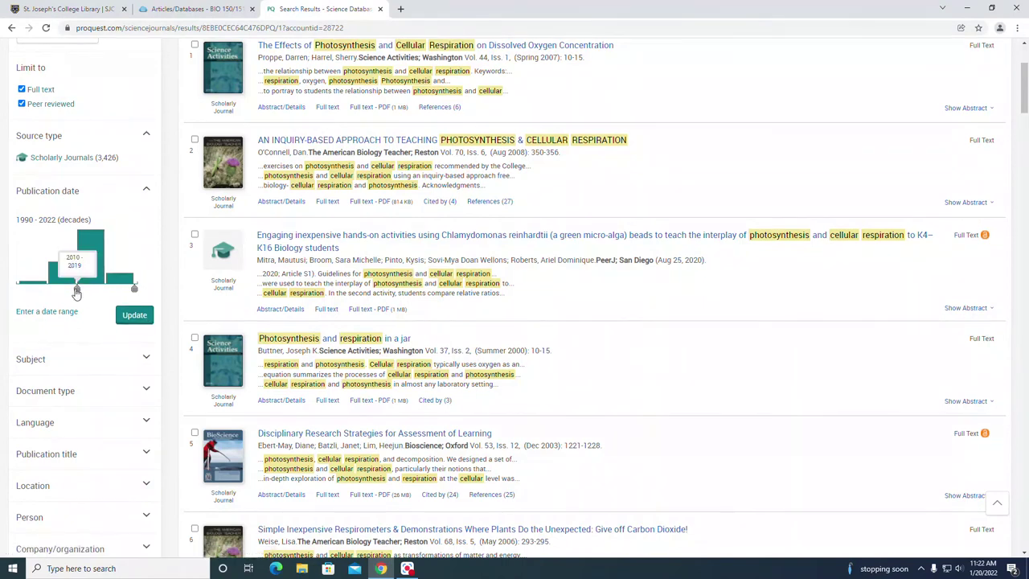
click(131, 315)
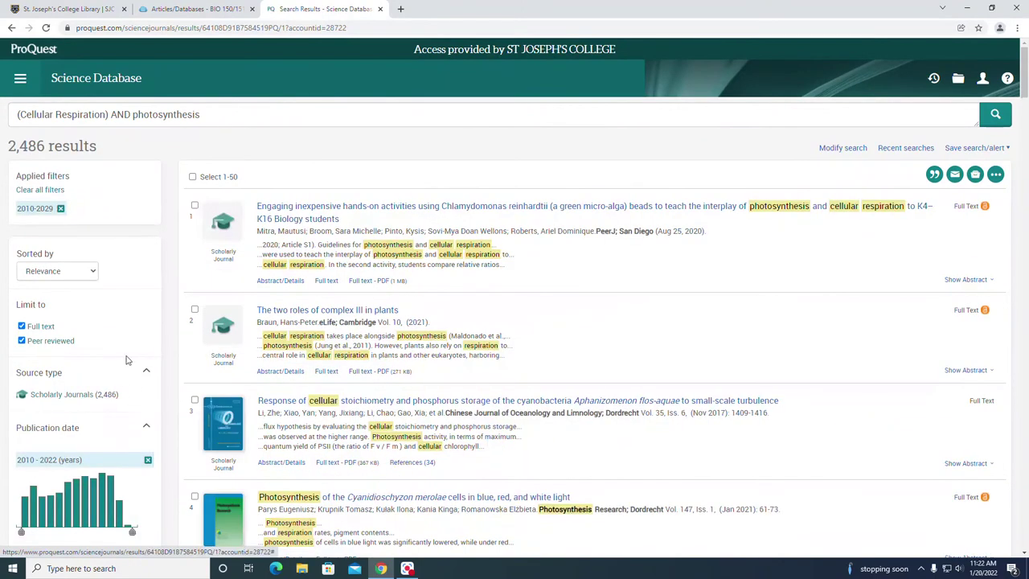
scroll(130, 326, down, 2)
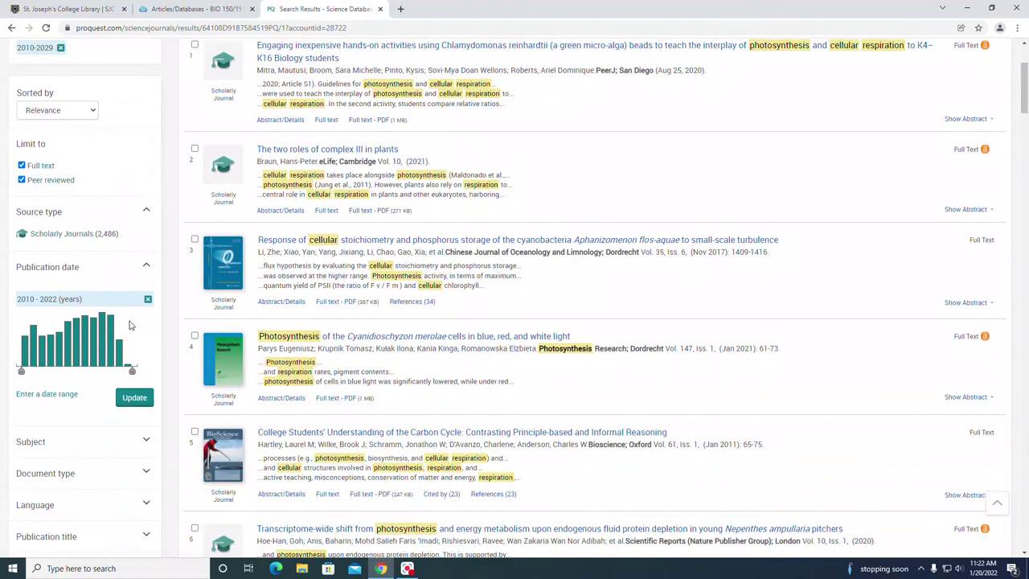
scroll(131, 325, down, 2)
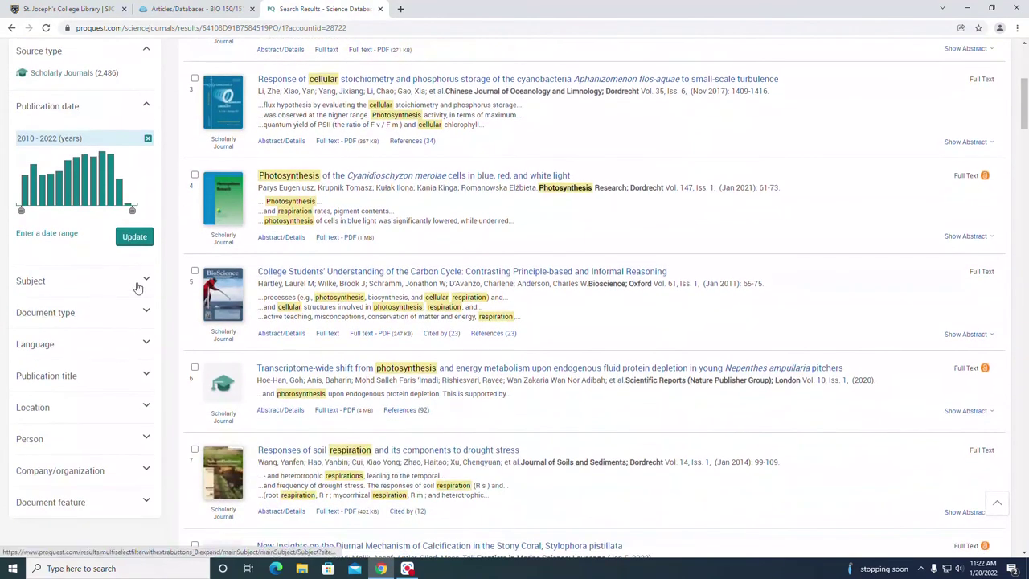
scroll(140, 282, up, 3)
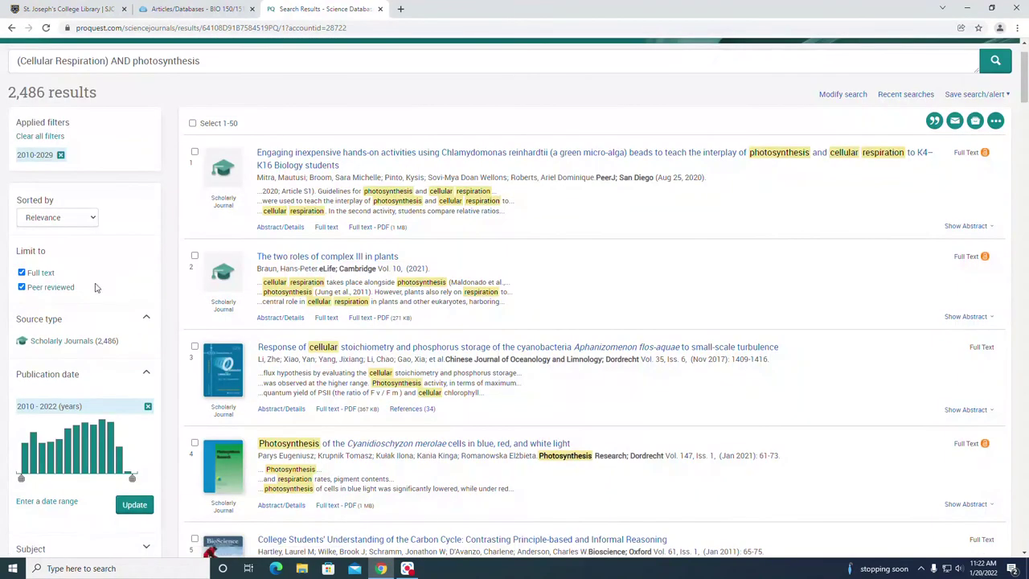
Step: Expand the Subject filter and review its full list of subject terms without including or excluding any
scroll(137, 345, down, 3)
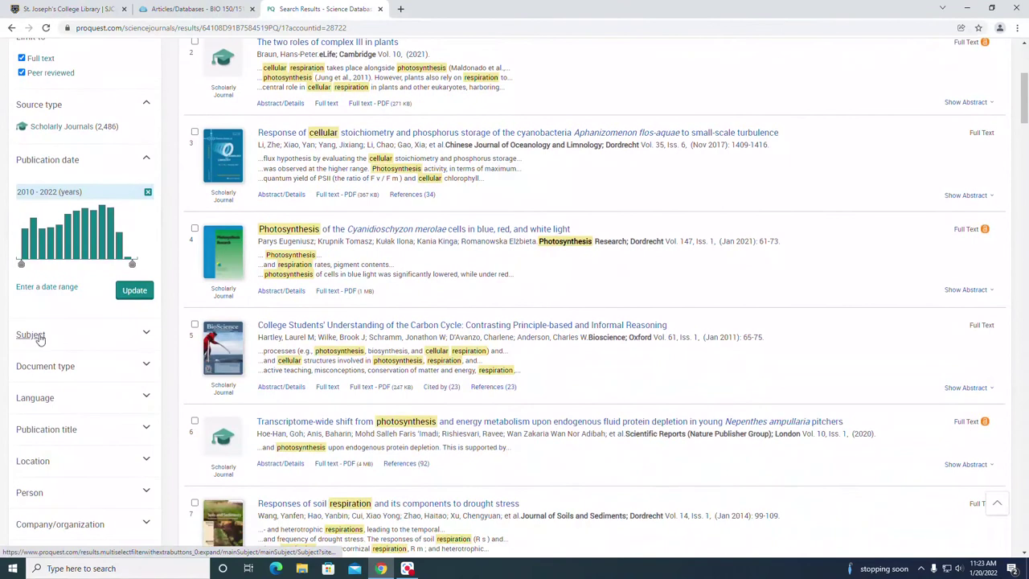
scroll(85, 340, down, 1)
click(147, 281)
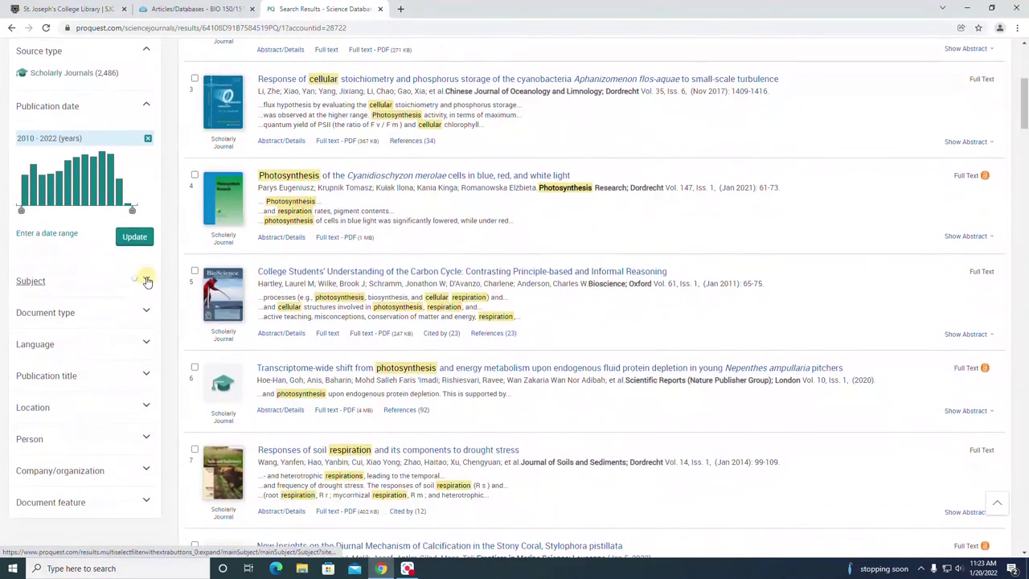
scroll(133, 311, down, 2)
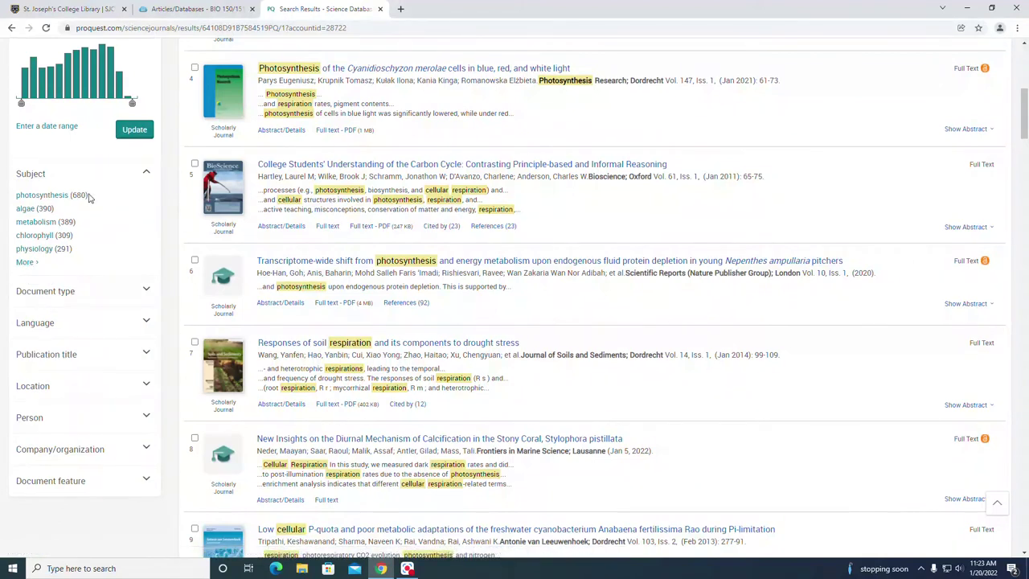
drag(90, 198, 14, 196)
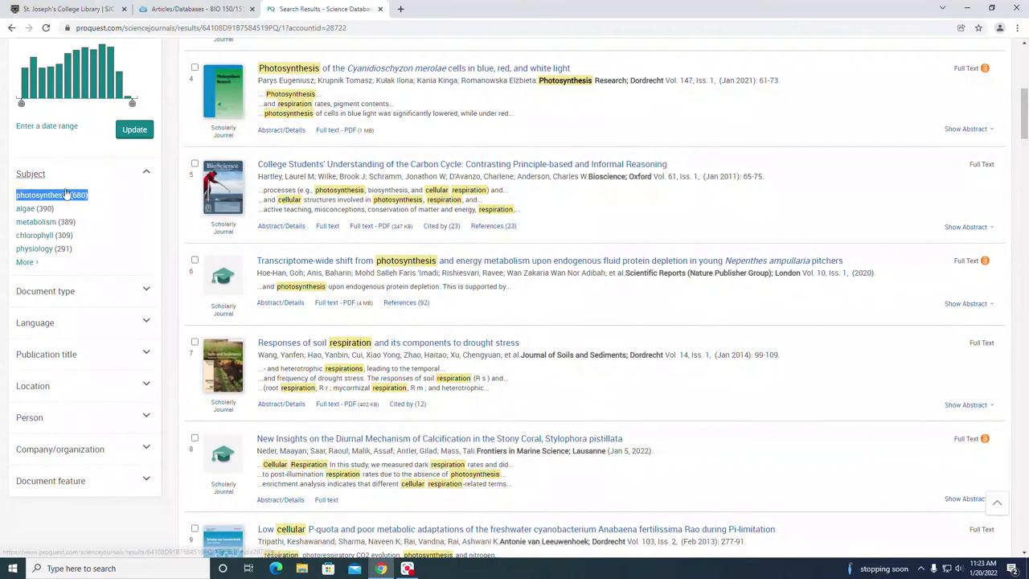
drag(57, 210, 15, 210)
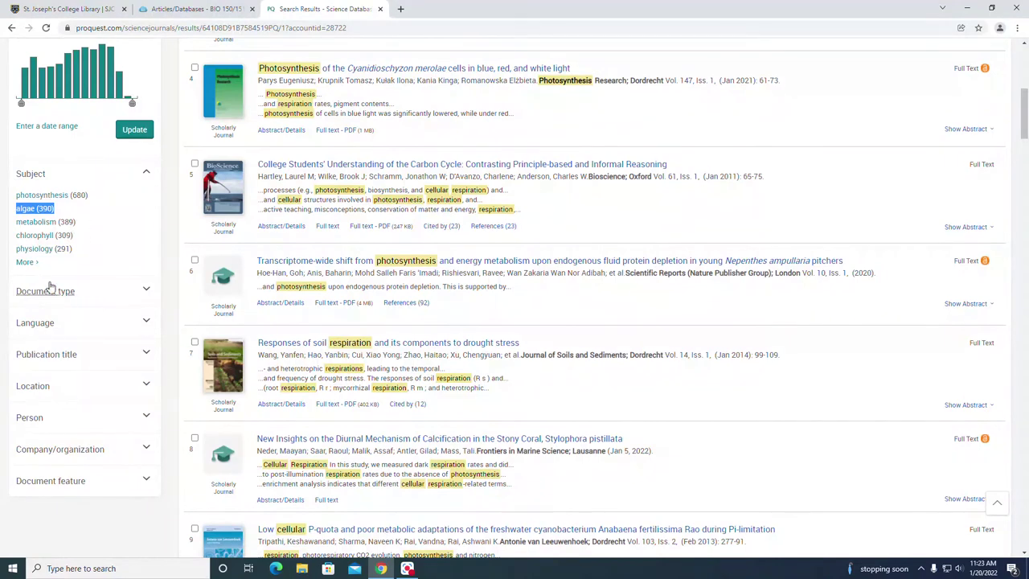
click(24, 263)
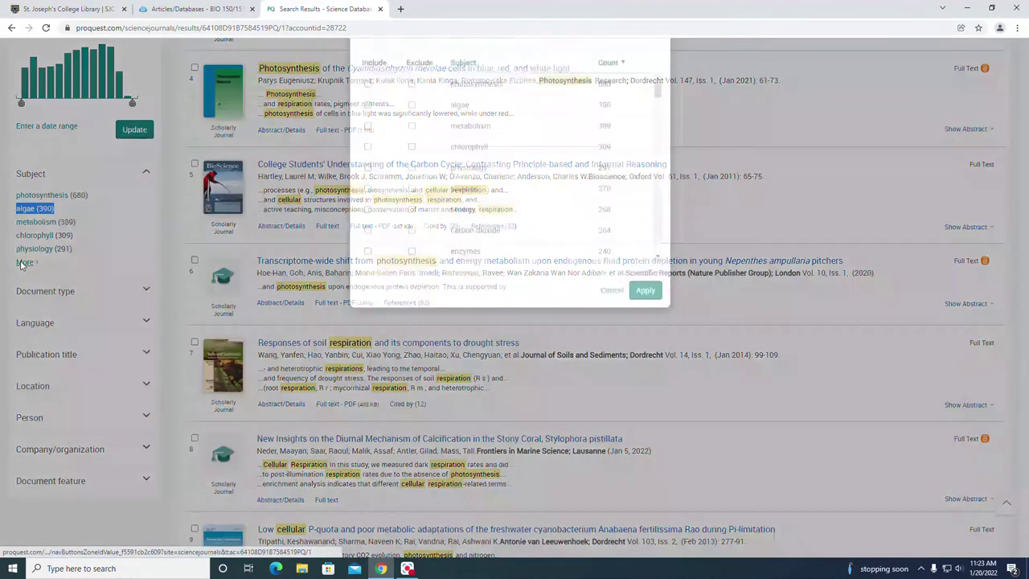
scroll(485, 241, down, 1)
scroll(485, 241, down, 4)
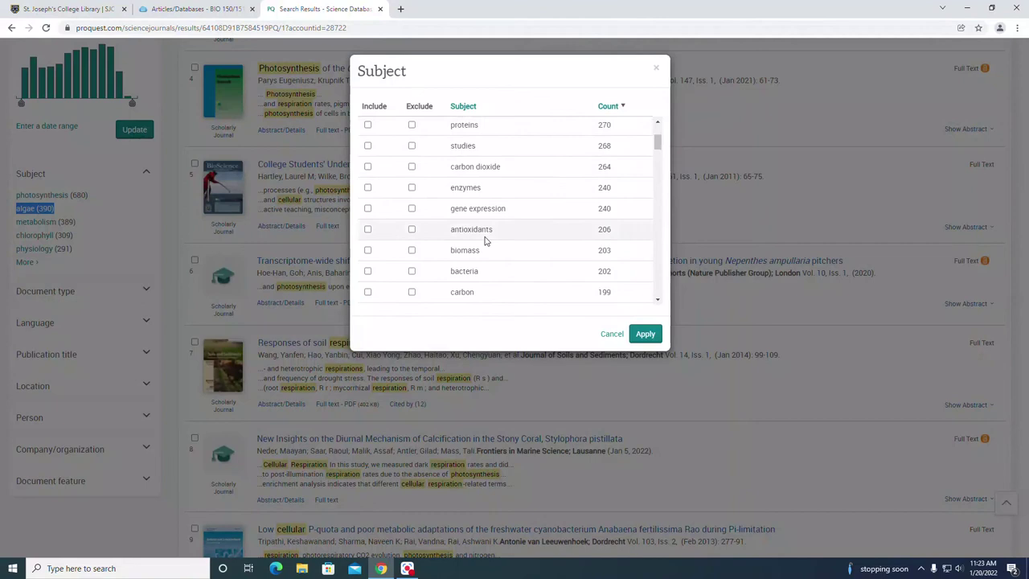
click(639, 333)
Step: Expand the Document type filter, review its full list including Feature and Article, and close the list without choosing any
click(70, 292)
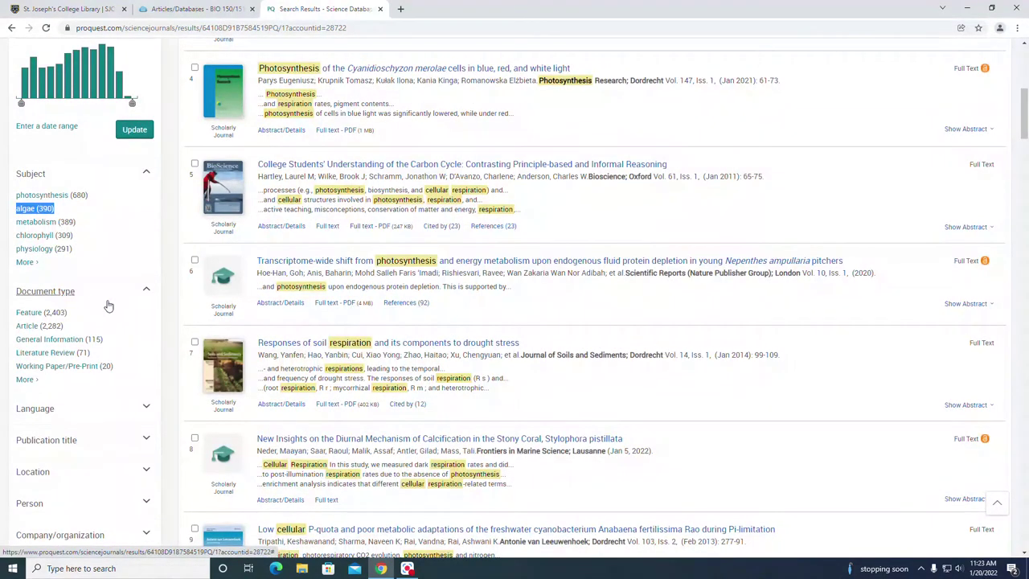
scroll(148, 322, down, 1)
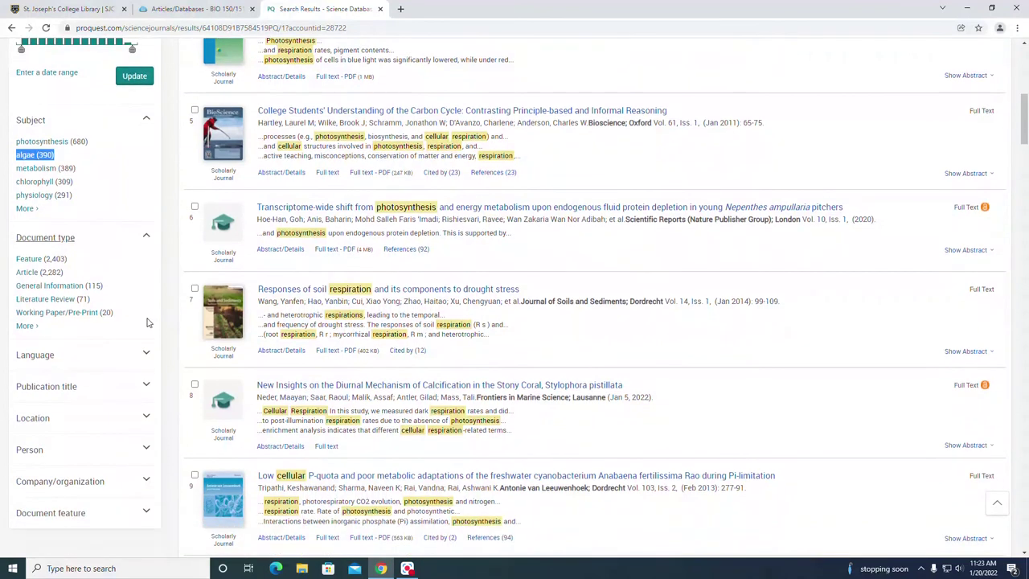
click(25, 325)
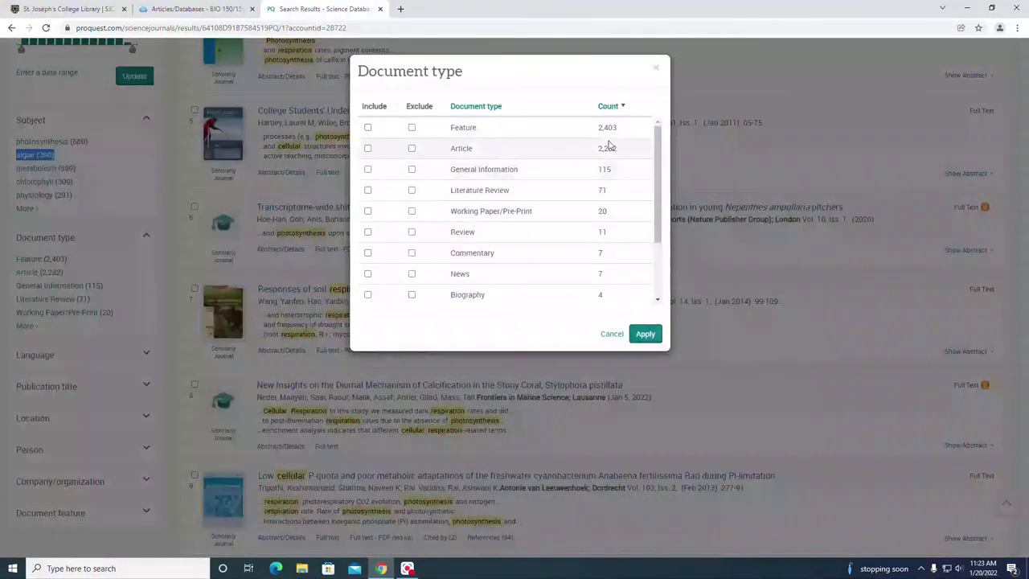
double_click(471, 127)
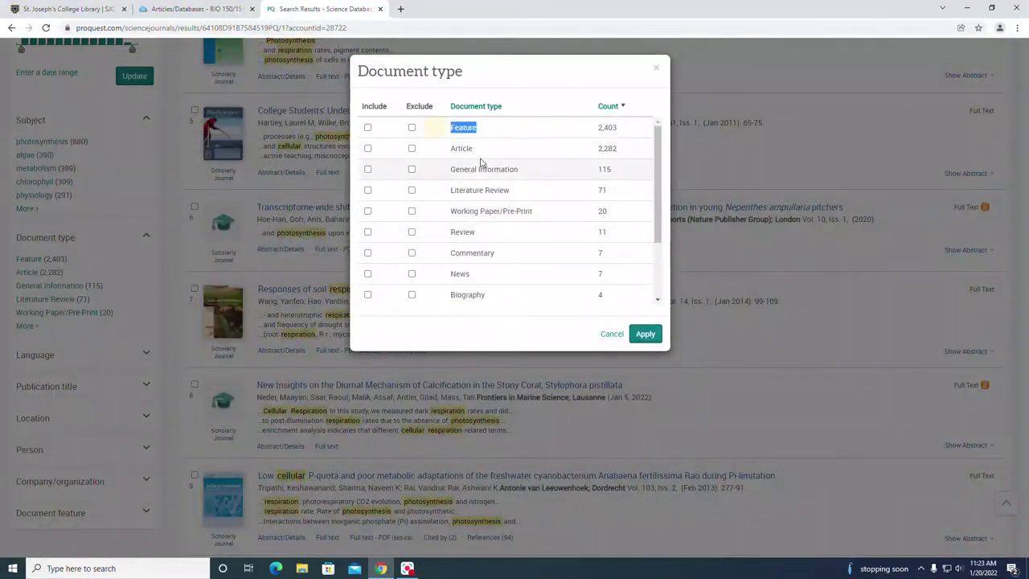
drag(476, 149, 448, 150)
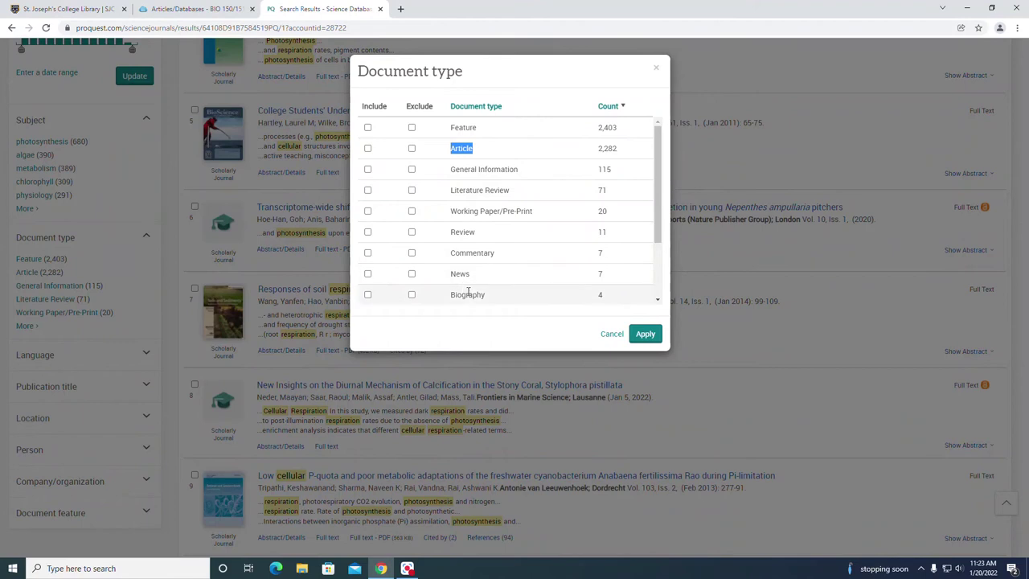
scroll(475, 291, down, 2)
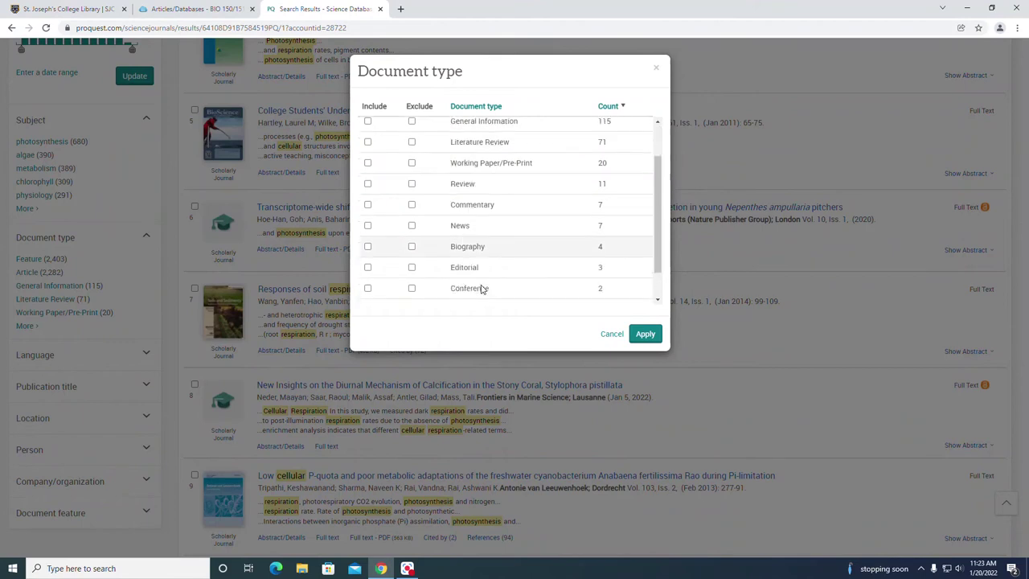
click(613, 334)
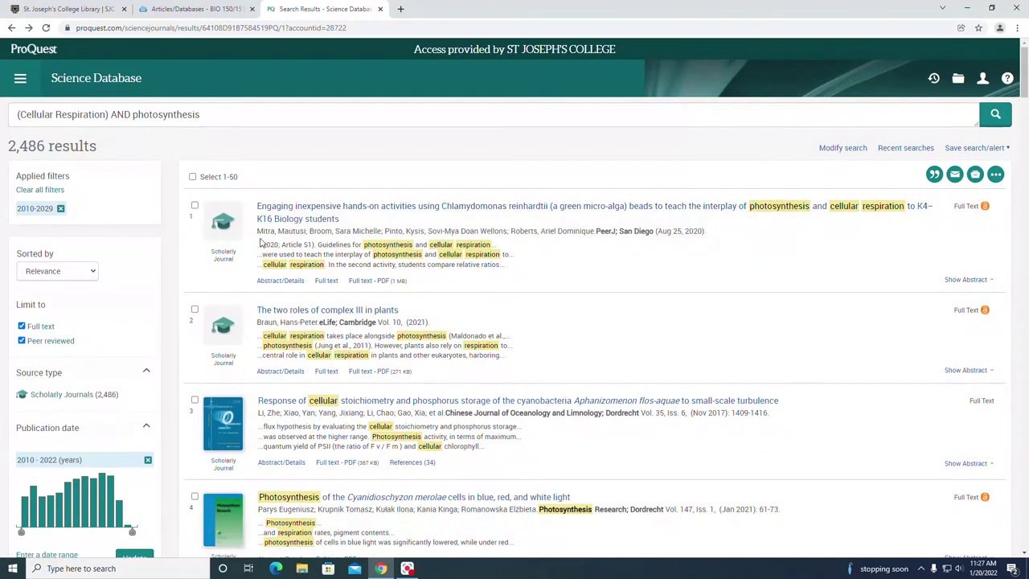
Step: Examine the authors, journal title and place of publication in the first search result's citation
drag(295, 231, 372, 229)
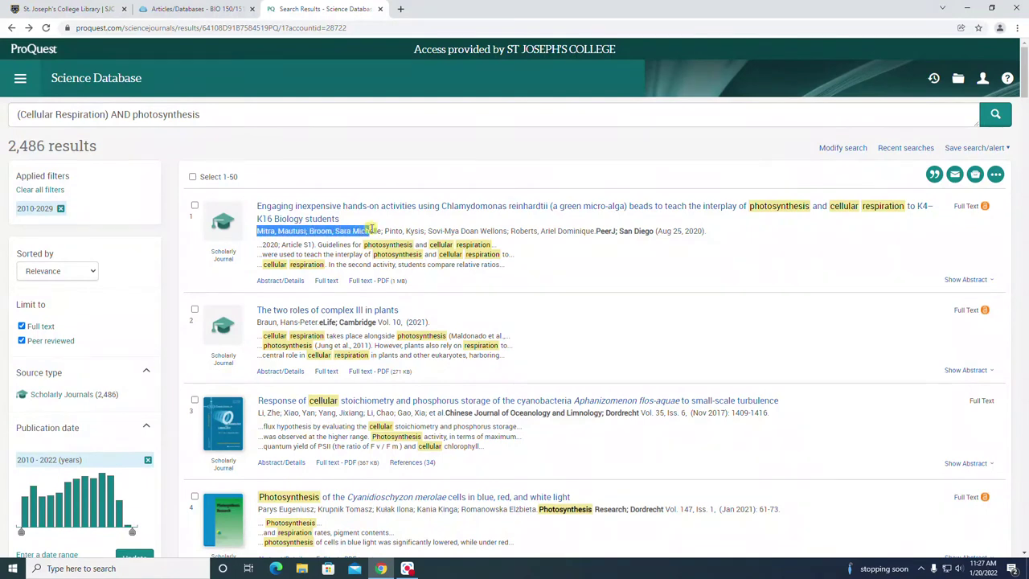
drag(594, 230, 616, 231)
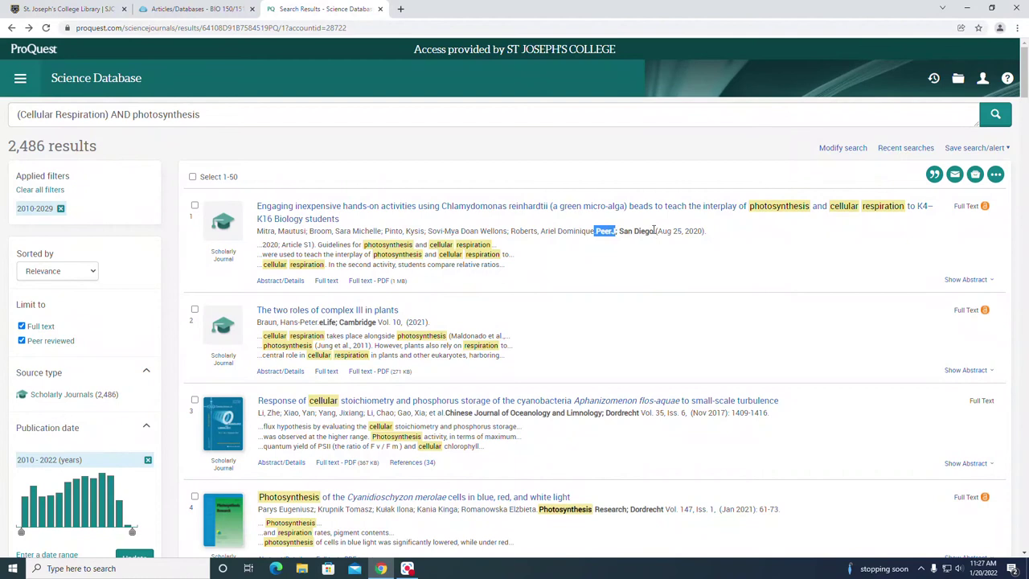
drag(654, 231, 617, 258)
click(595, 260)
scroll(597, 313, down, 1)
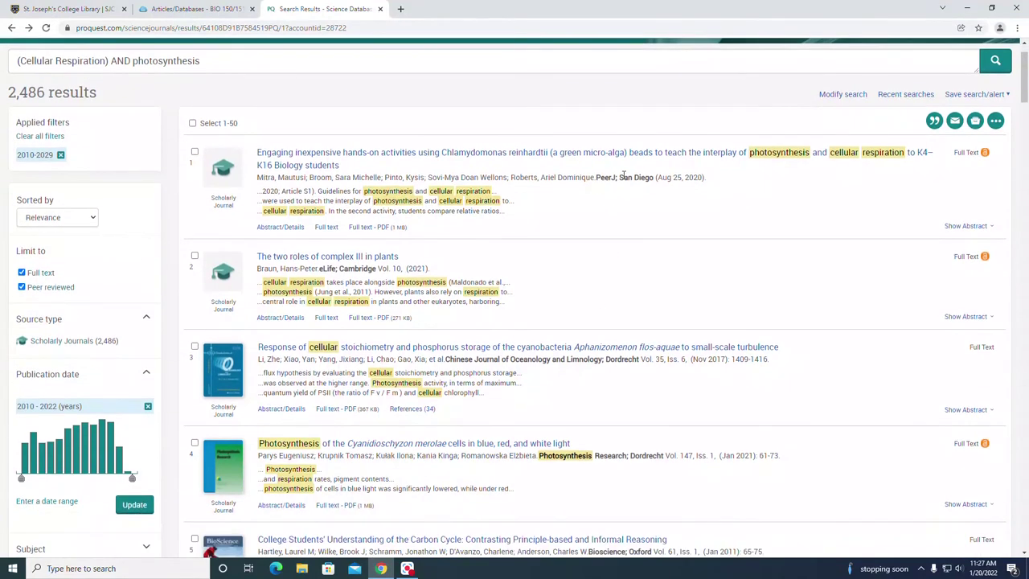
drag(596, 177, 618, 177)
Step: Examine the journal titles in the citations of search results two through five
scroll(614, 278, down, 2)
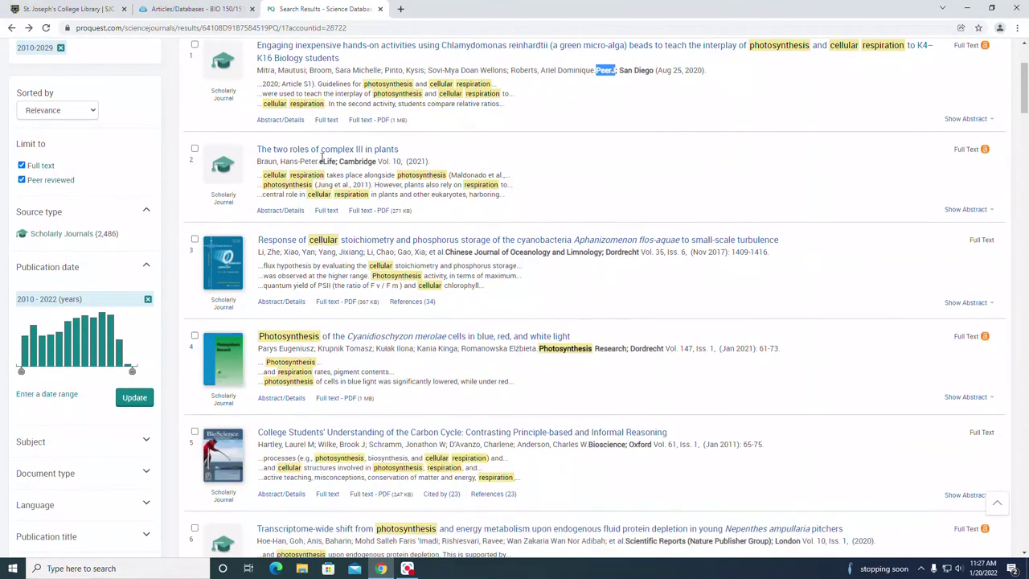
drag(319, 161, 333, 161)
scroll(662, 272, down, 1)
drag(446, 200, 595, 200)
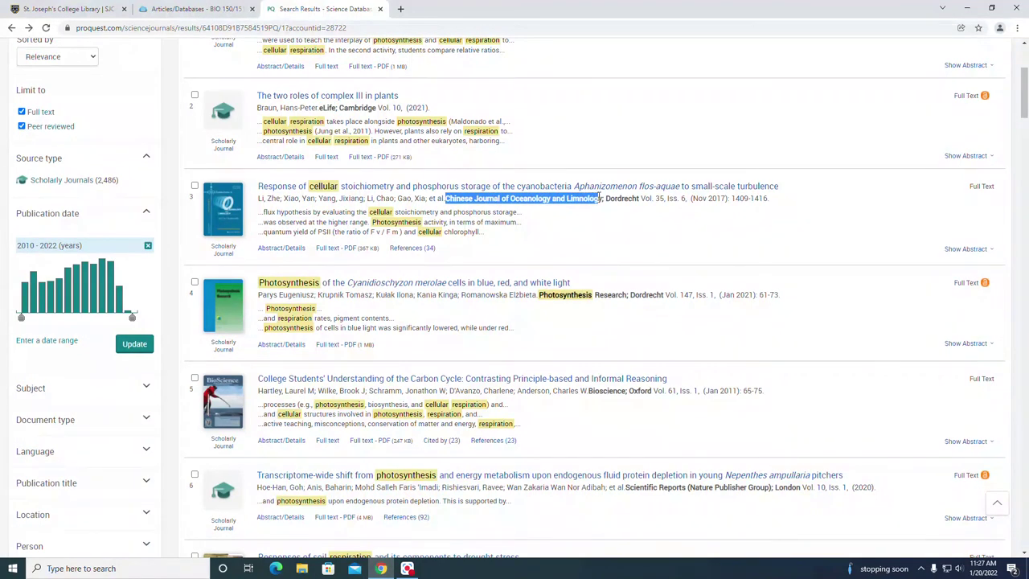
scroll(611, 231, down, 2)
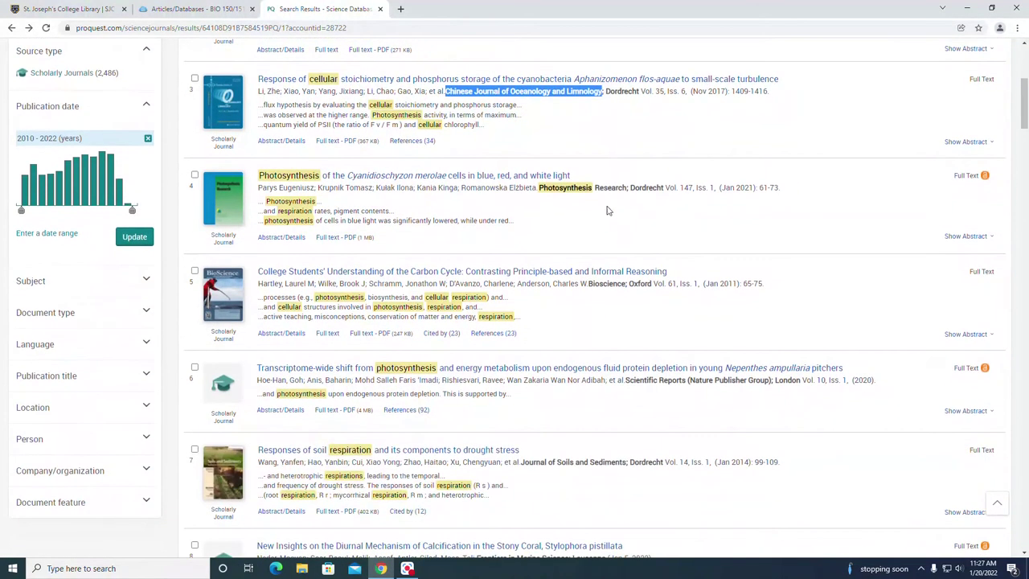
click(613, 190)
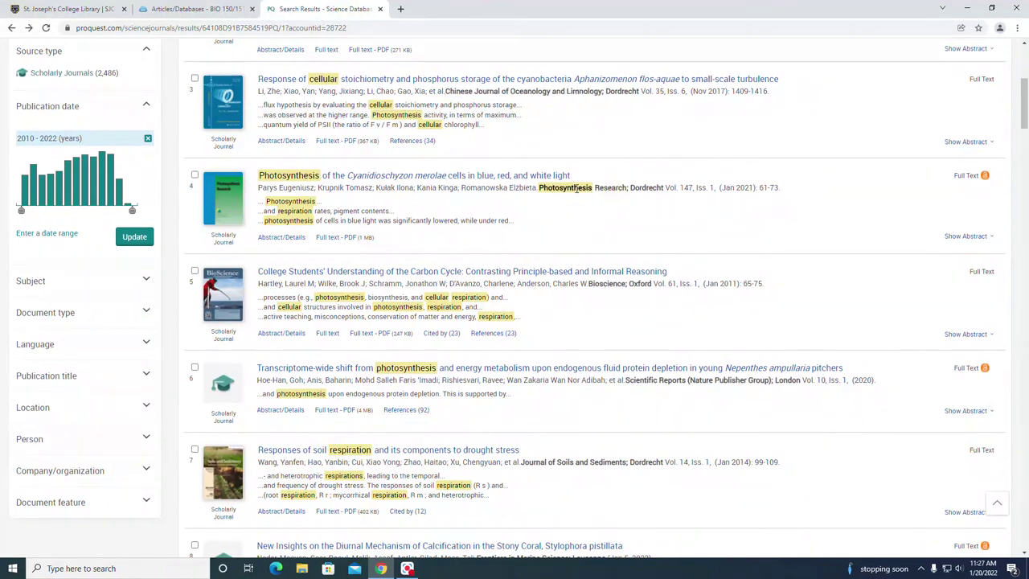
drag(628, 187, 540, 187)
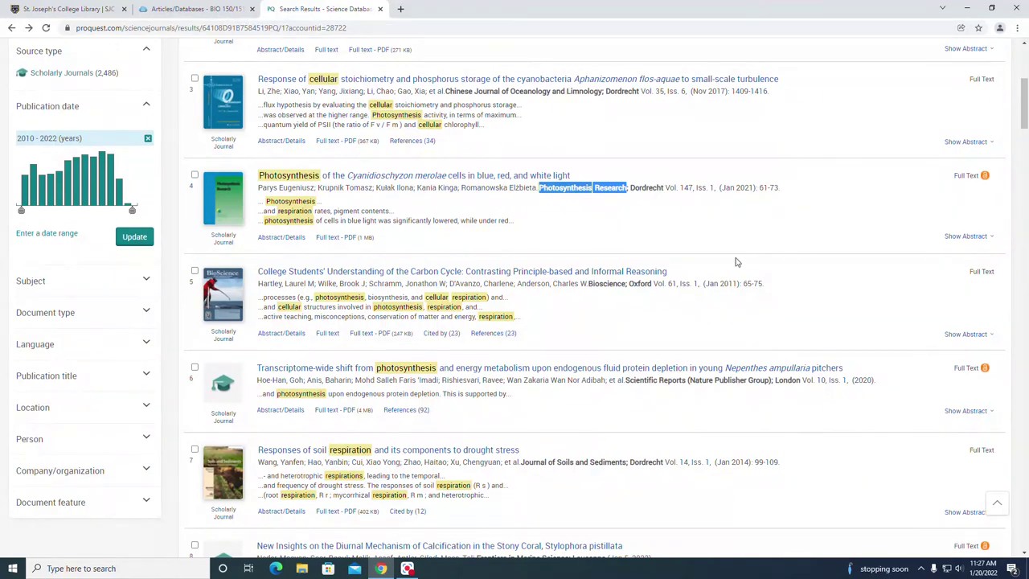
scroll(809, 279, down, 1)
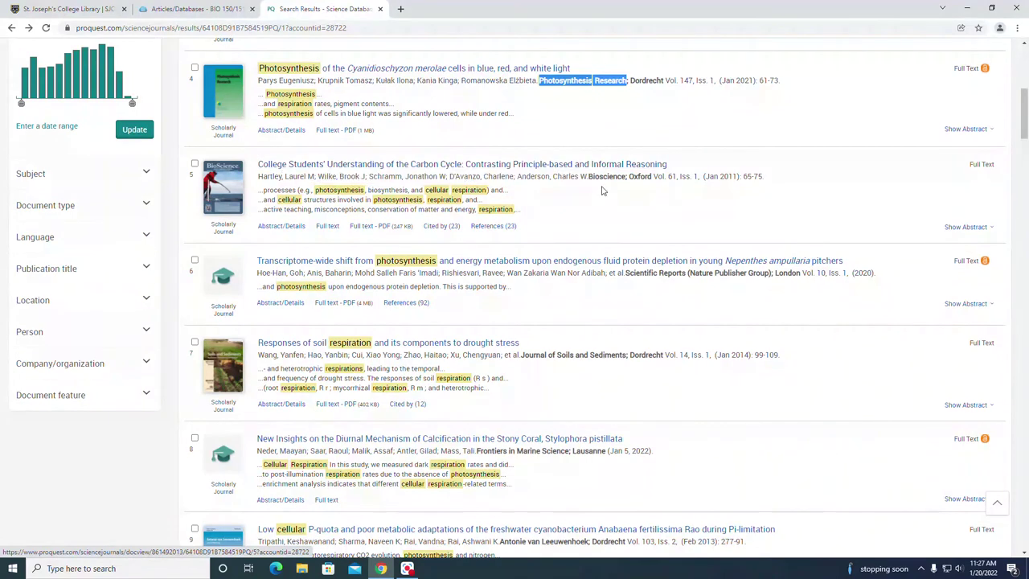
drag(589, 176, 626, 177)
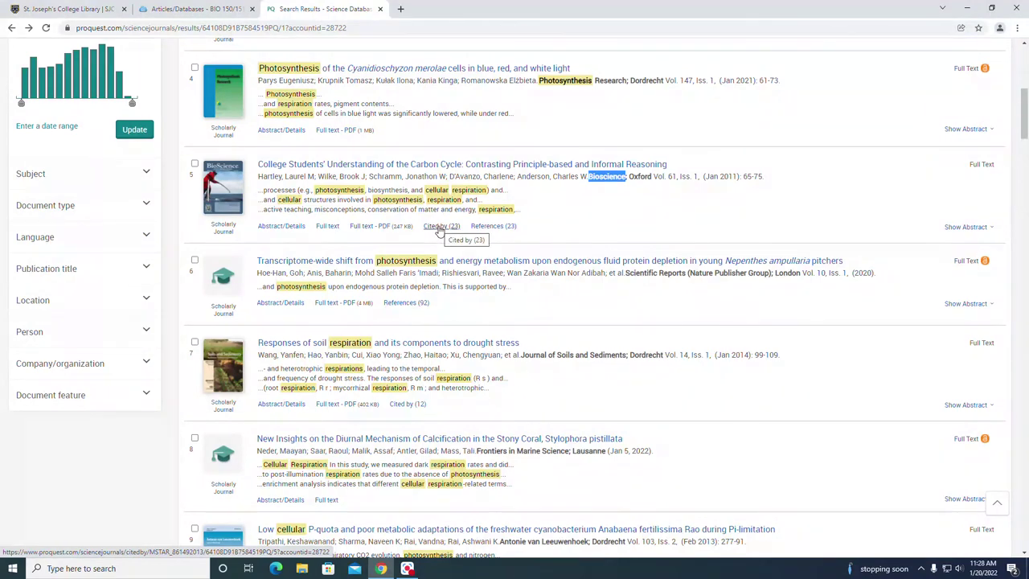
Step: Review the list of works citing "College Students' Understanding of the Carbon Cycle" and return to the search results
click(438, 227)
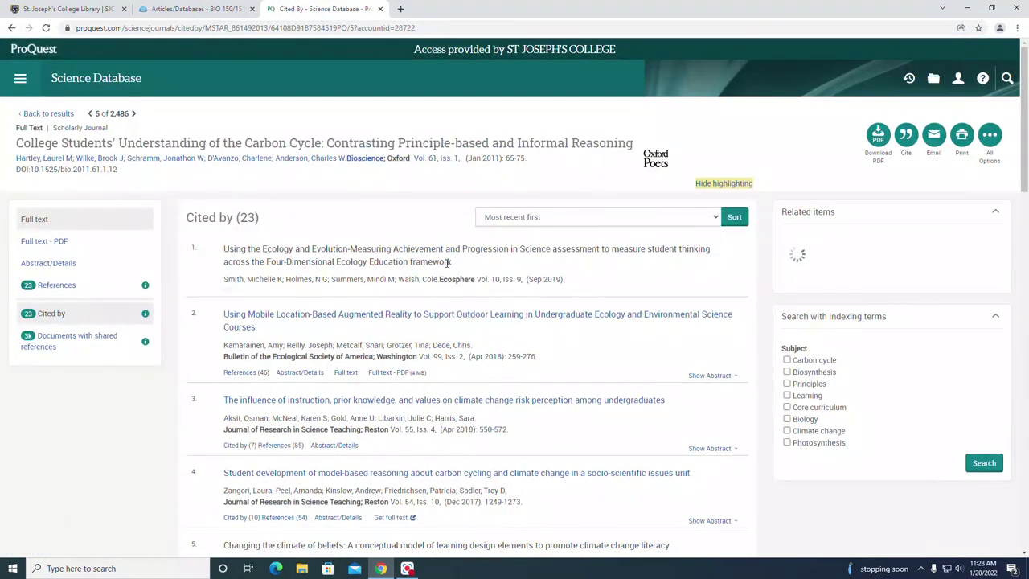
scroll(619, 326, down, 3)
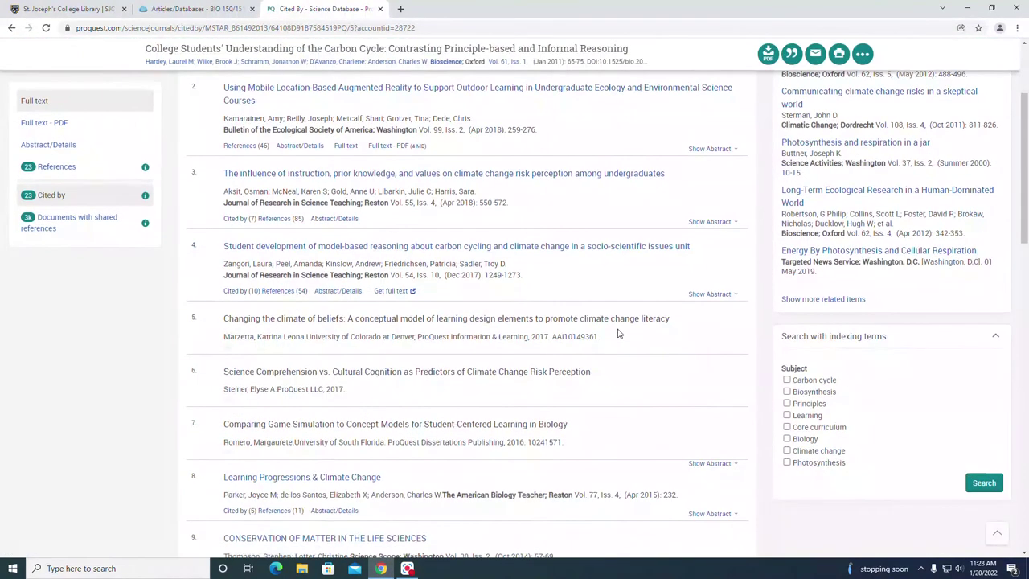
scroll(619, 333, down, 2)
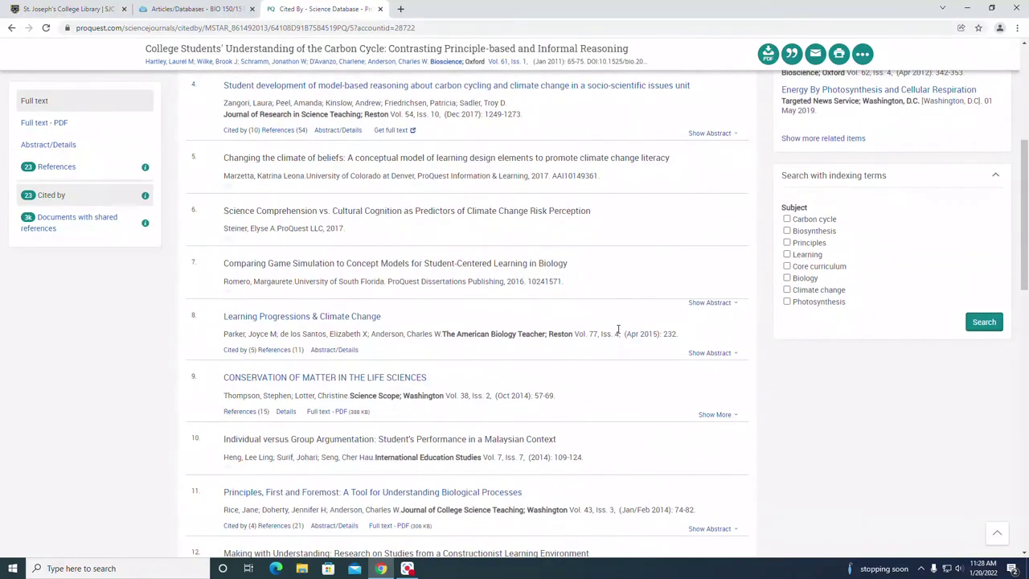
scroll(618, 329, down, 2)
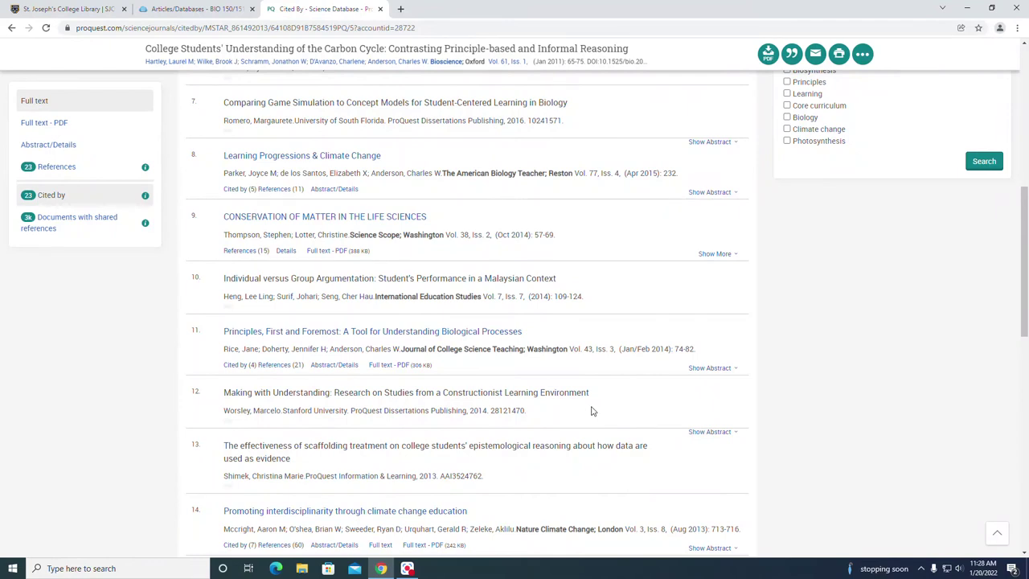
scroll(591, 411, up, 7)
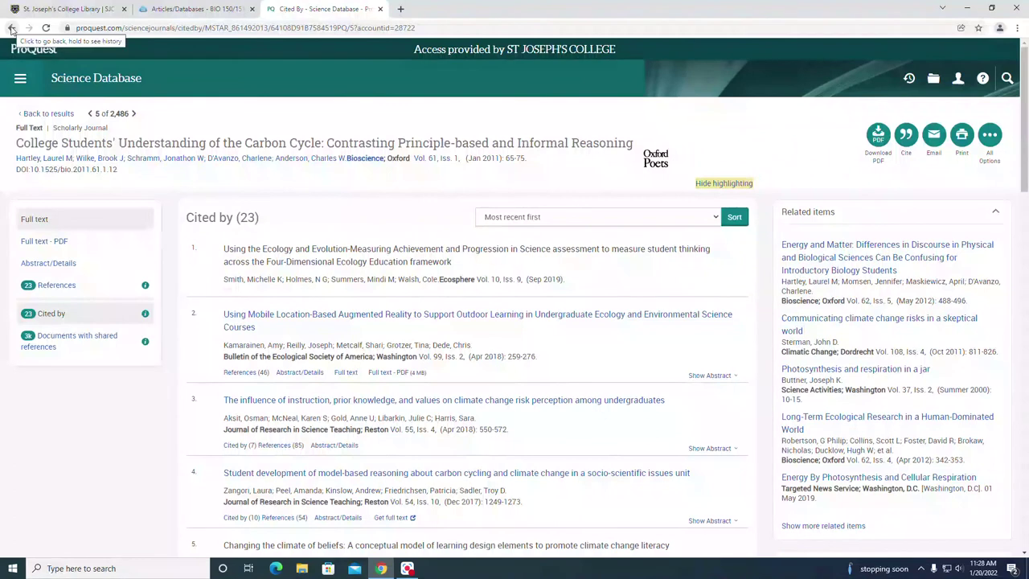
click(11, 29)
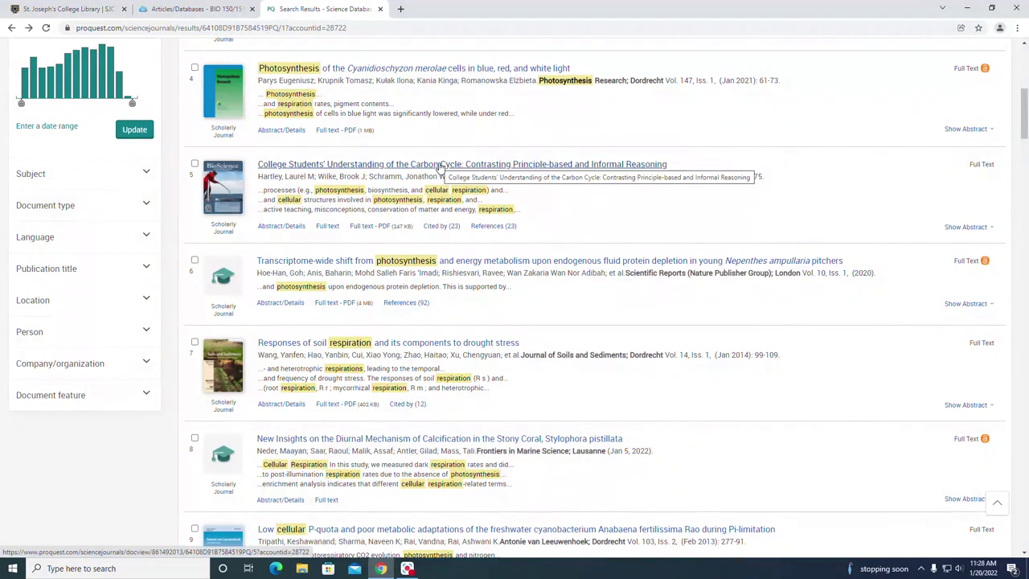
Step: Open the article "College Students' Understanding of the Carbon Cycle" and examine its abstract and full text
click(440, 165)
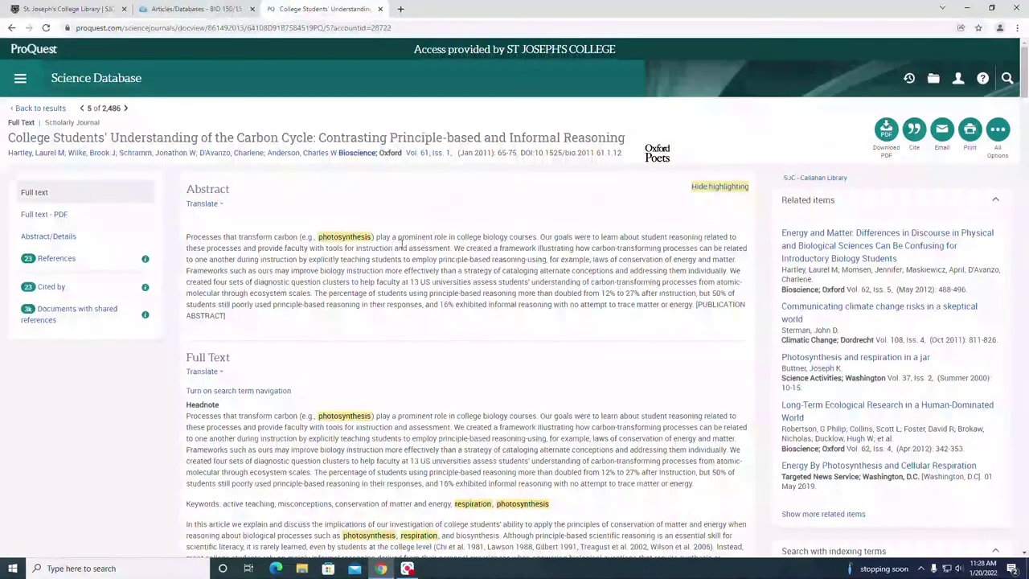
drag(228, 316, 185, 236)
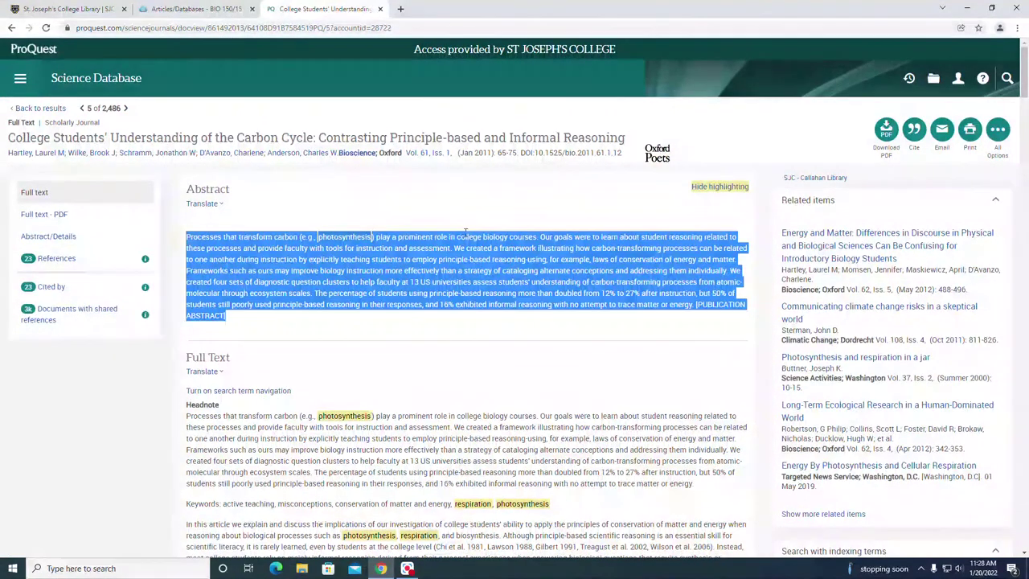
scroll(505, 246, down, 1)
scroll(505, 246, down, 1)
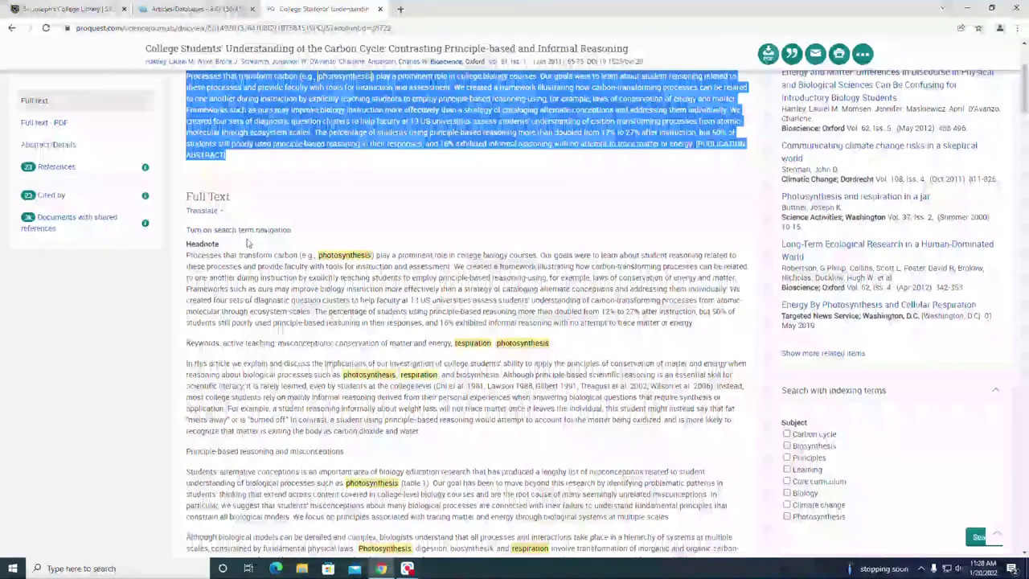
scroll(532, 267, down, 5)
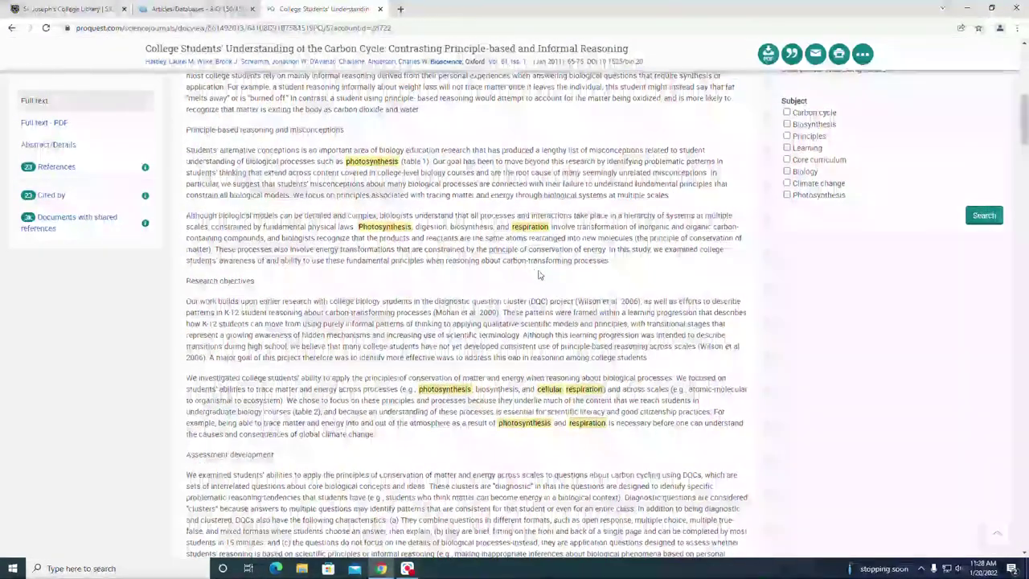
scroll(560, 293, down, 10)
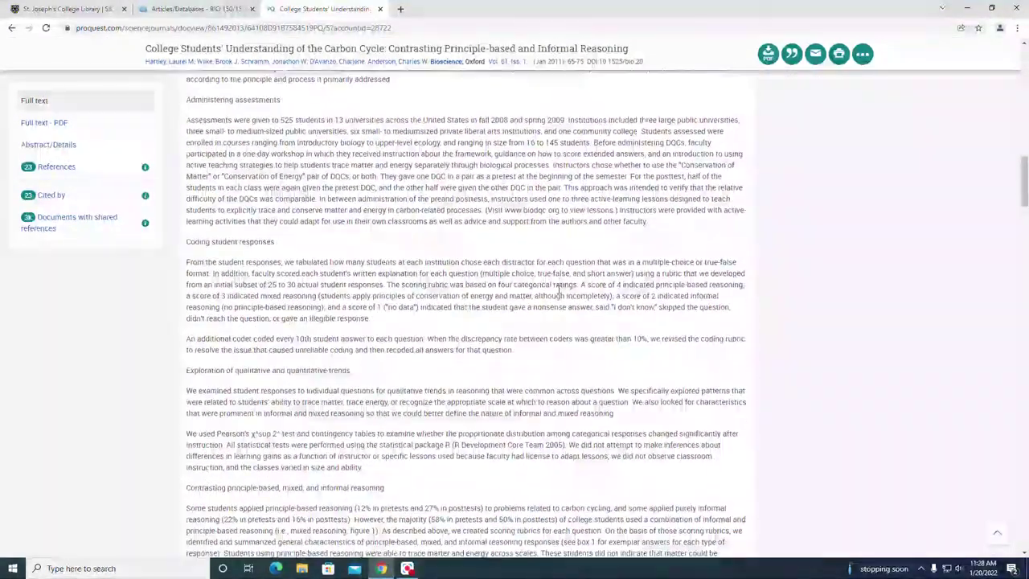
scroll(560, 289, up, 18)
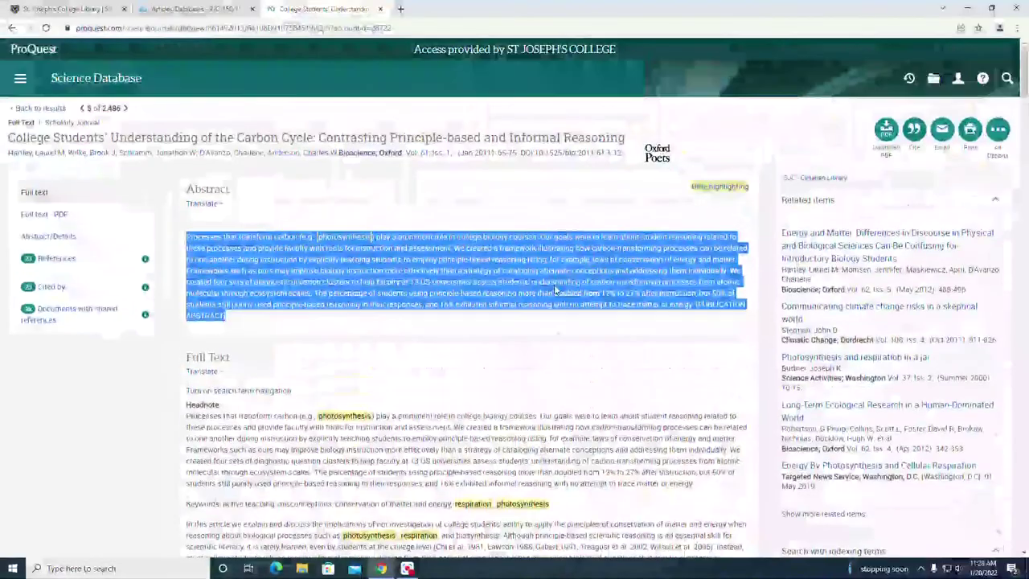
click(235, 193)
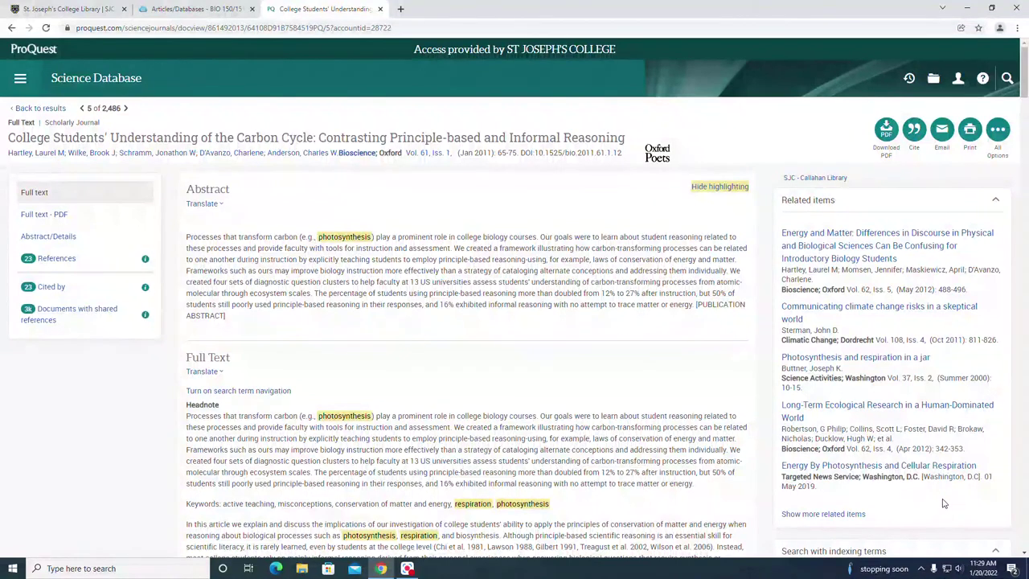
Step: Review the article's related items and the subject terms offered for searching with indexing terms
scroll(948, 491, down, 2)
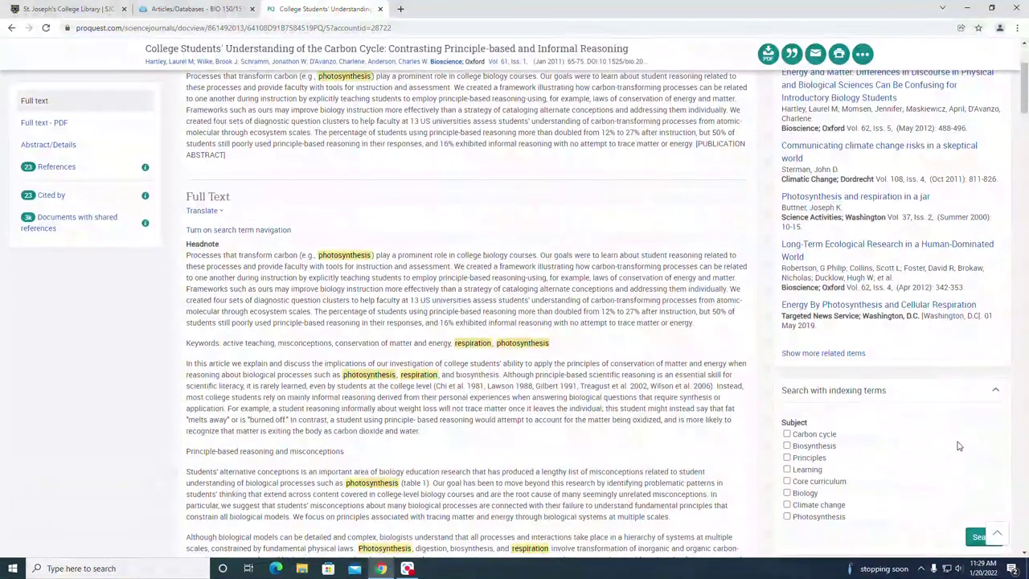
scroll(958, 445, down, 3)
scroll(818, 377, up, 5)
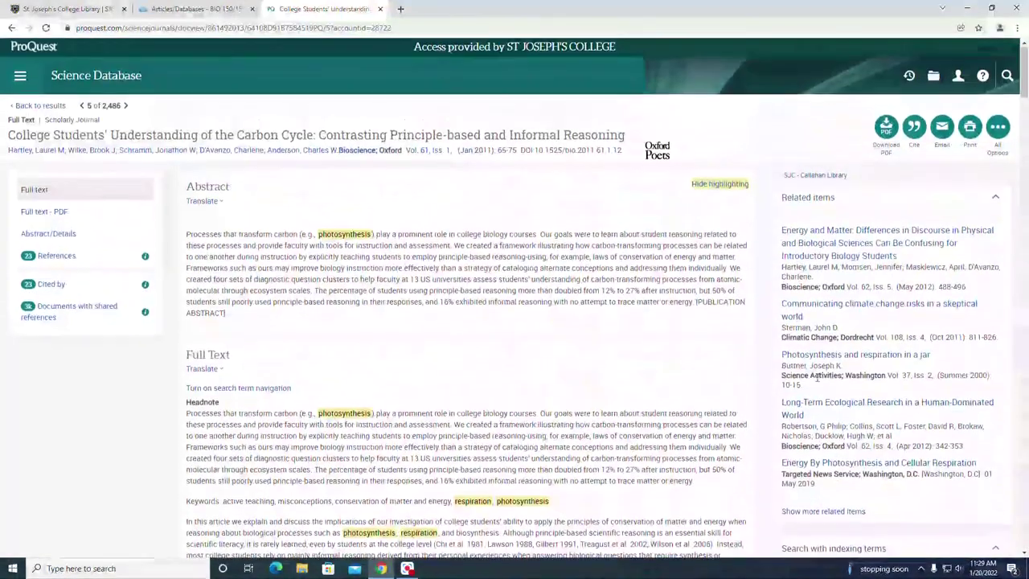
Step: Close the ProQuest article and open Encyclopædia Britannica from the course guide's list of reference databases
click(381, 9)
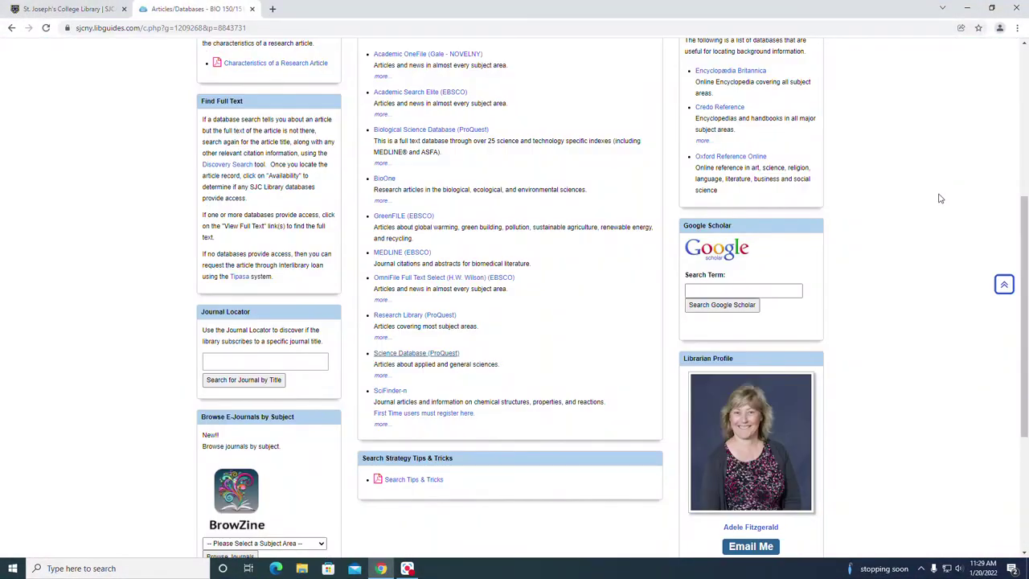
scroll(940, 198, up, 5)
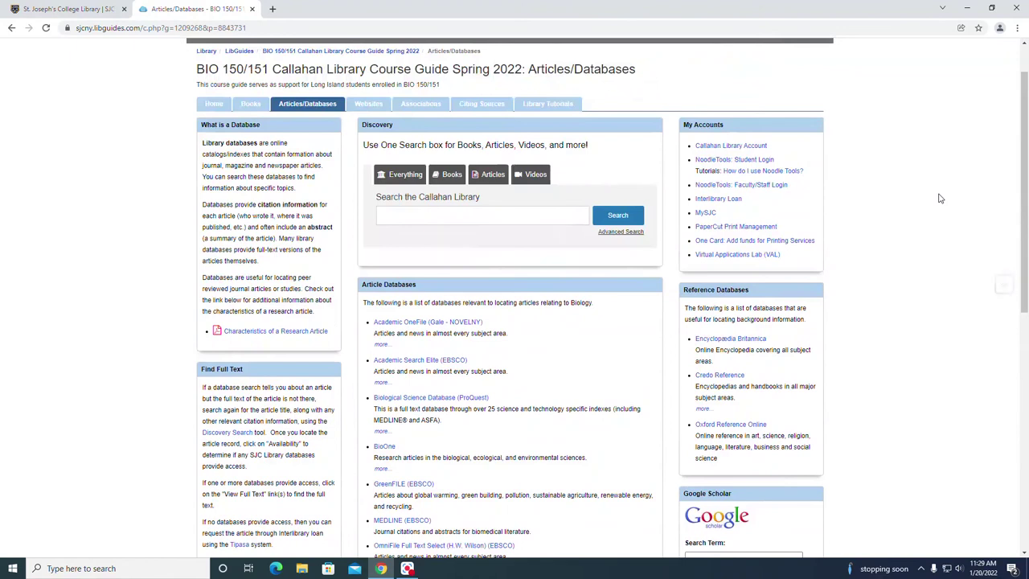
scroll(939, 198, down, 3)
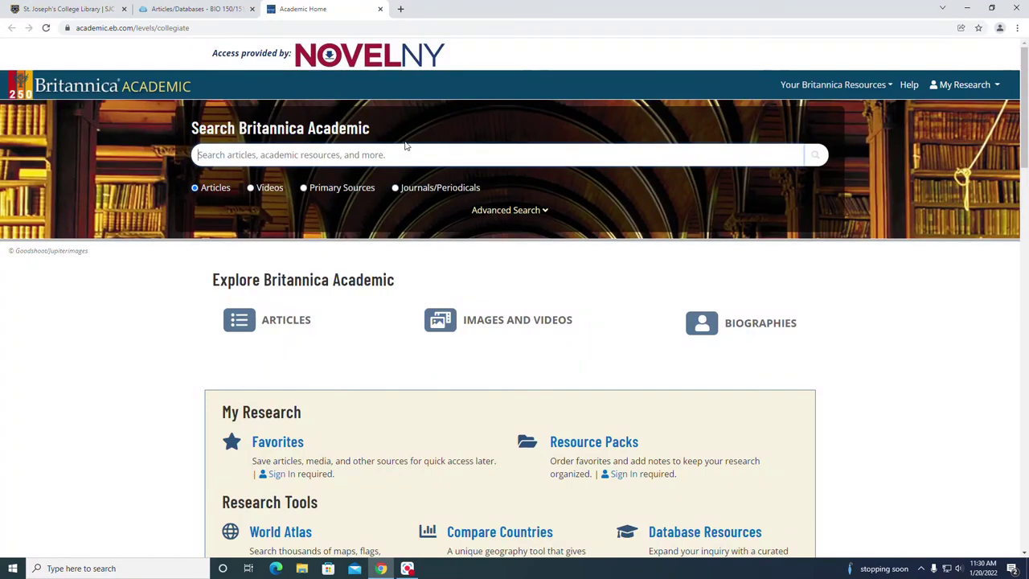
Step: Search Britannica Academic for "Cellular re" and open the recommended article "cellular respiration (biochemistry)"
text(C)
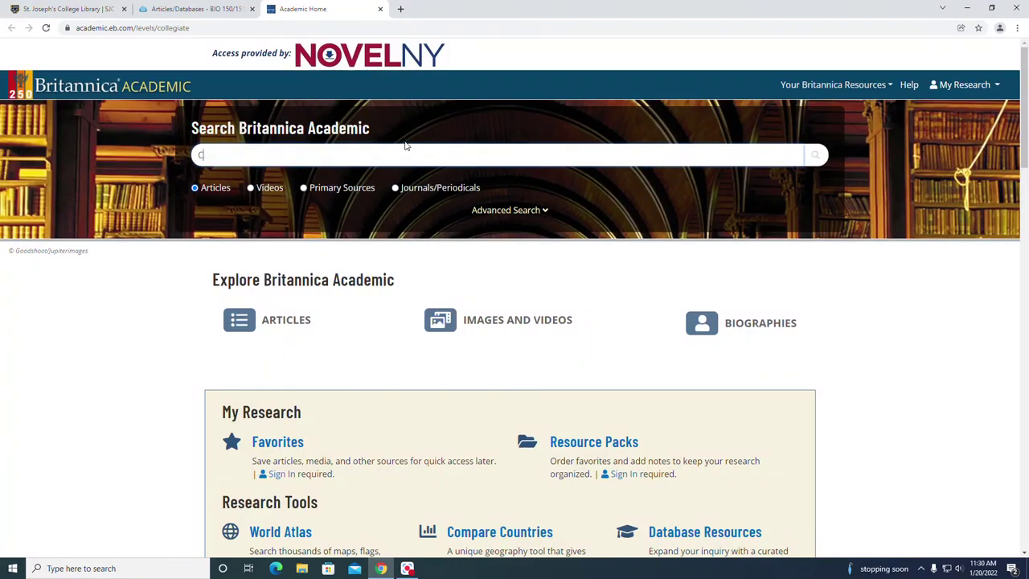
text(ellul)
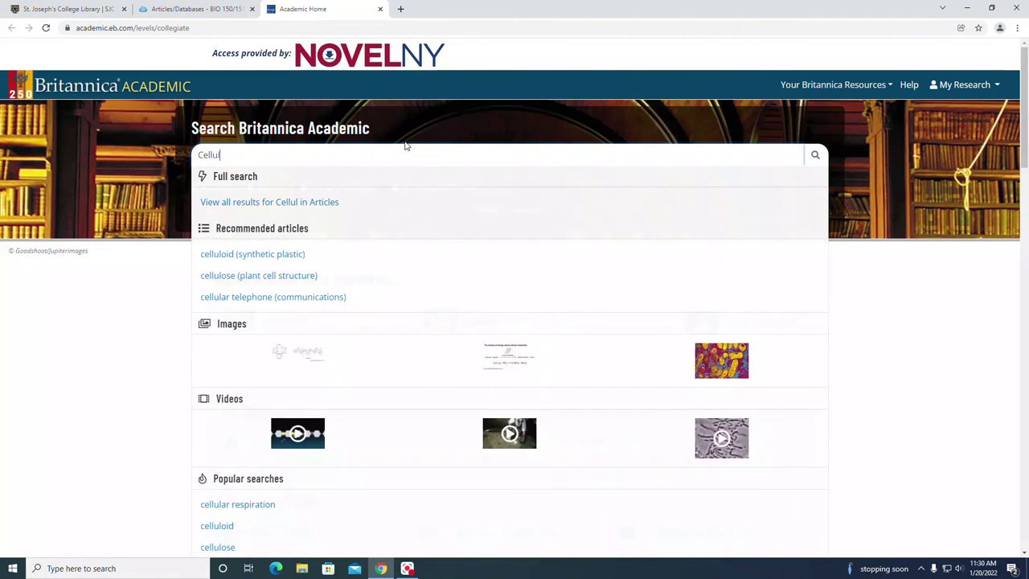
text(ar re)
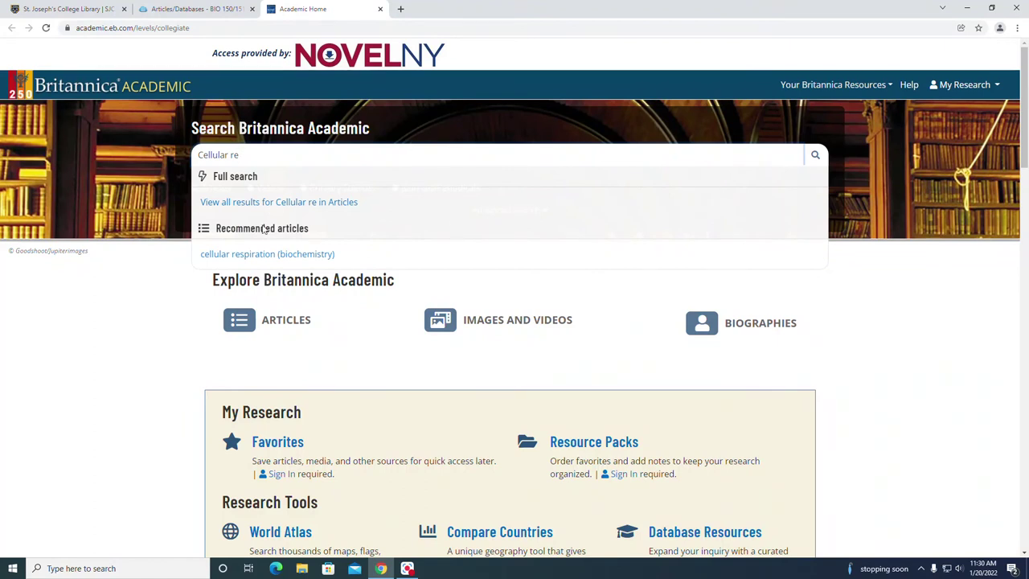
click(228, 256)
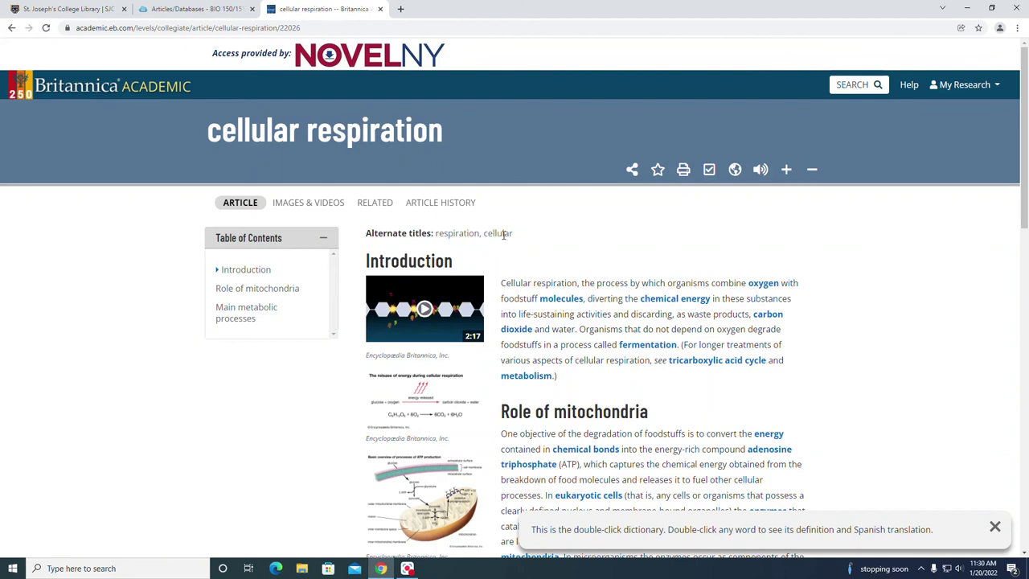
Step: Review the cellular respiration article from Introduction through Oxidative phosphorylation, and return to the course guide's Articles/Databases page
scroll(864, 344, down, 2)
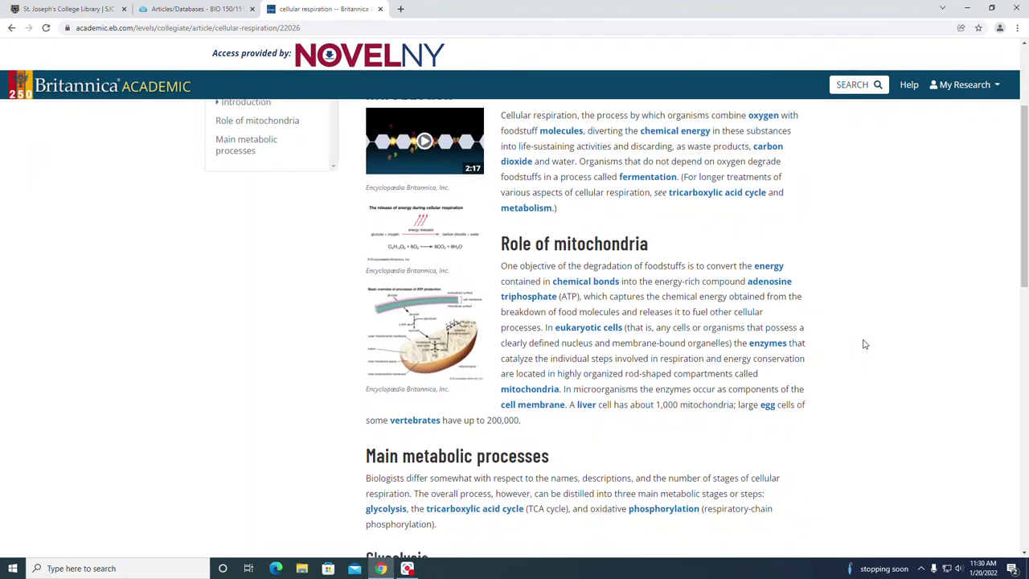
scroll(864, 344, down, 4)
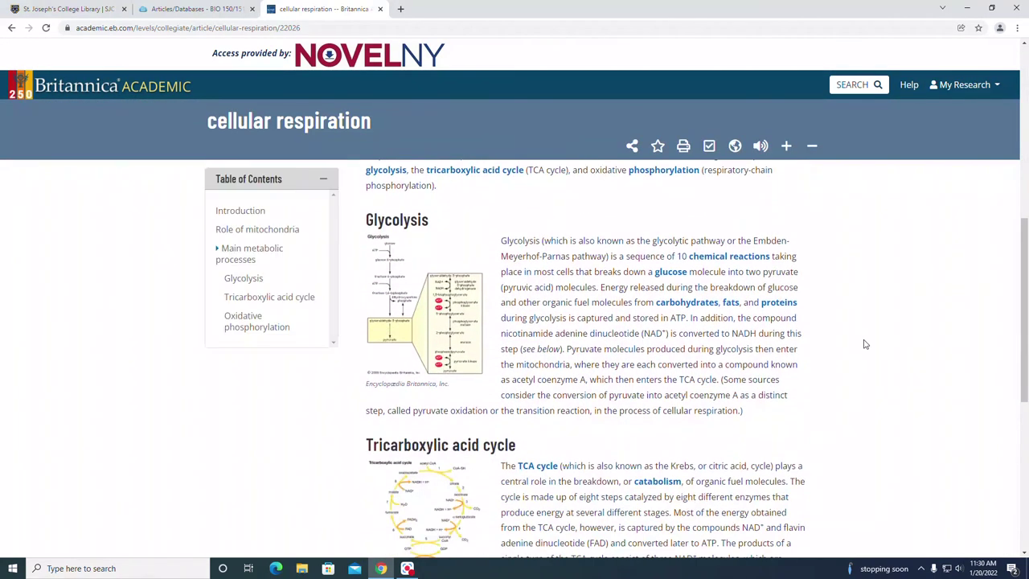
scroll(865, 344, down, 3)
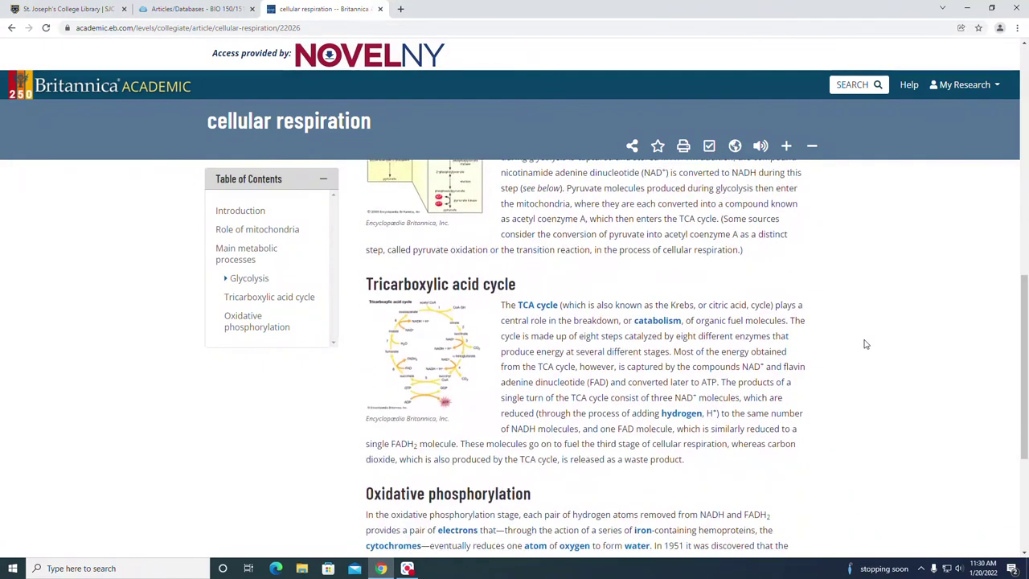
scroll(865, 344, down, 2)
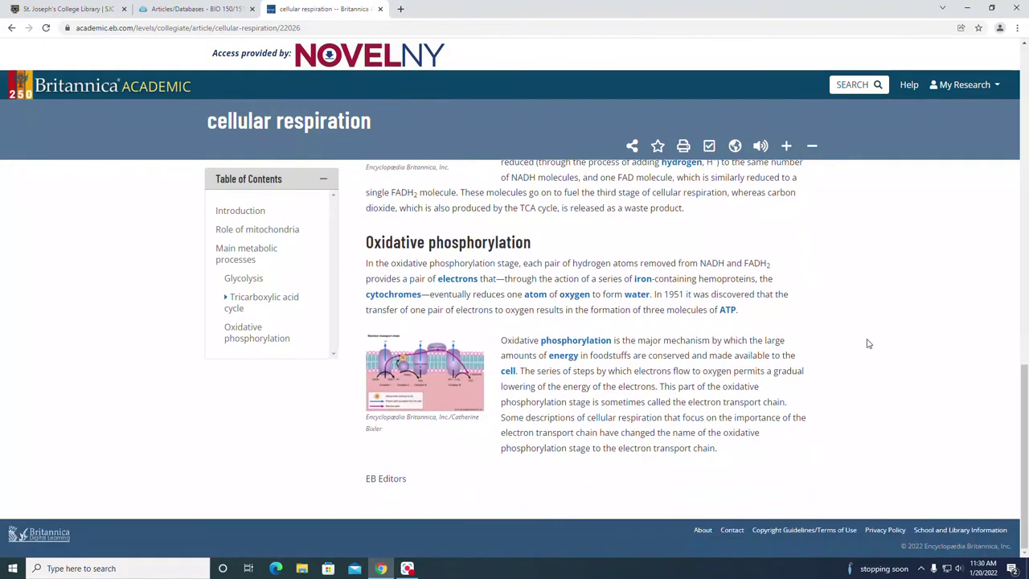
scroll(890, 381, up, 5)
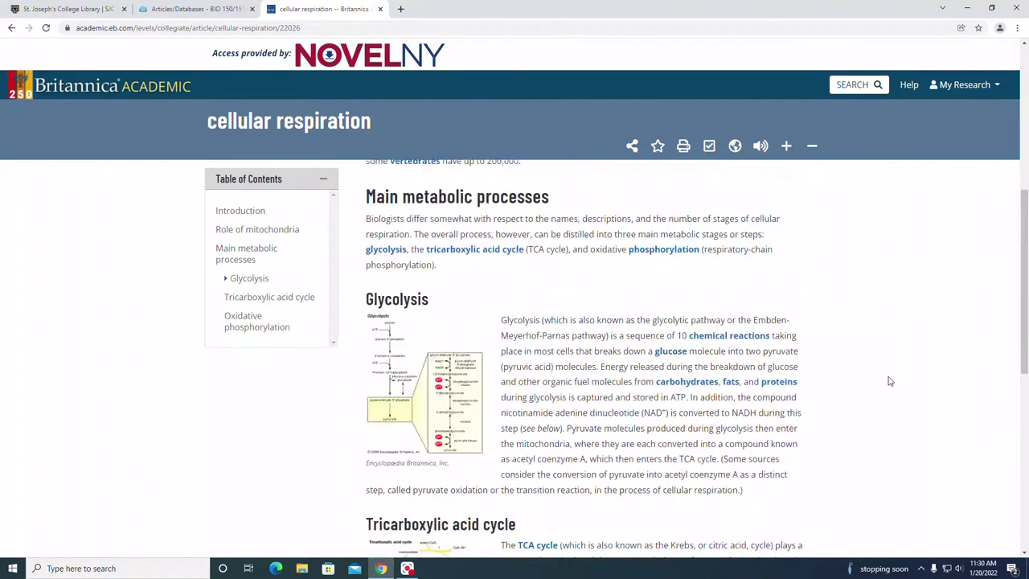
scroll(890, 381, up, 5)
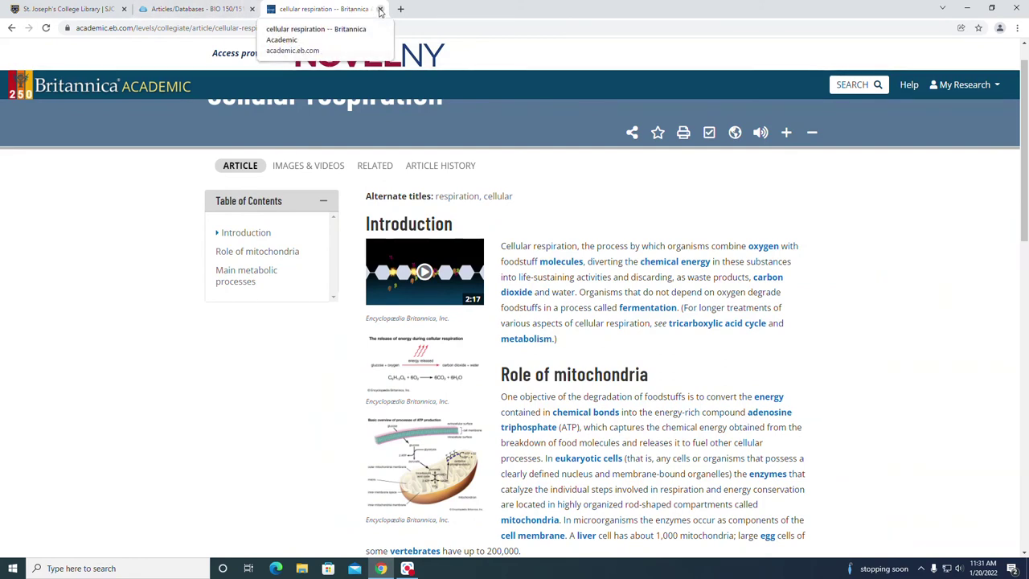
click(190, 9)
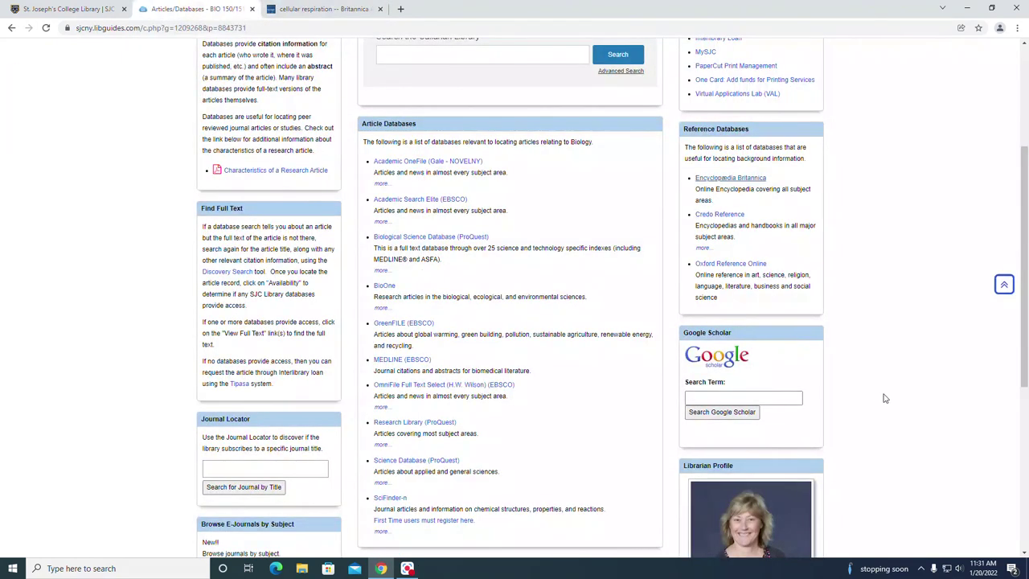